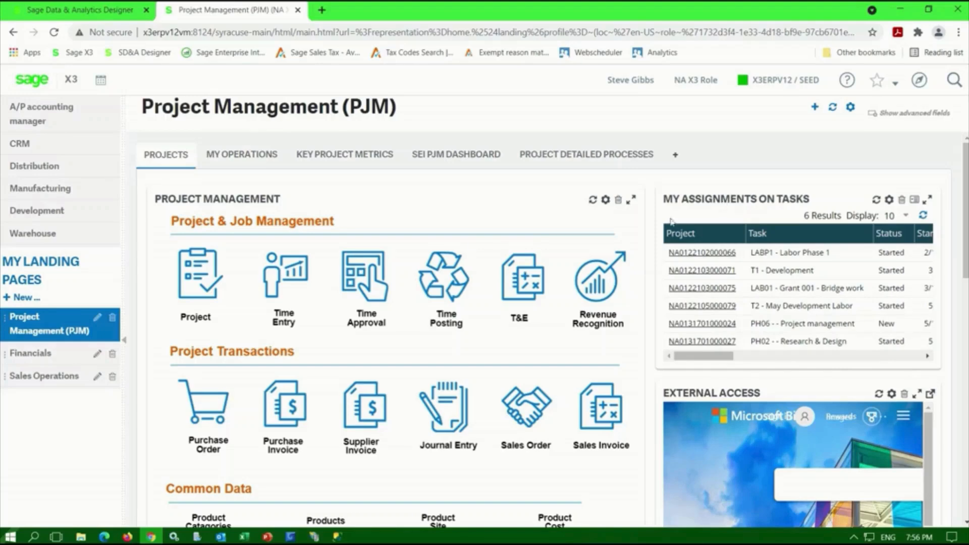
Step: Open the project records and examine the blade server project's customer, type, dates, management and financials details
{"action": "left_click", "coordinate": [193, 283]}
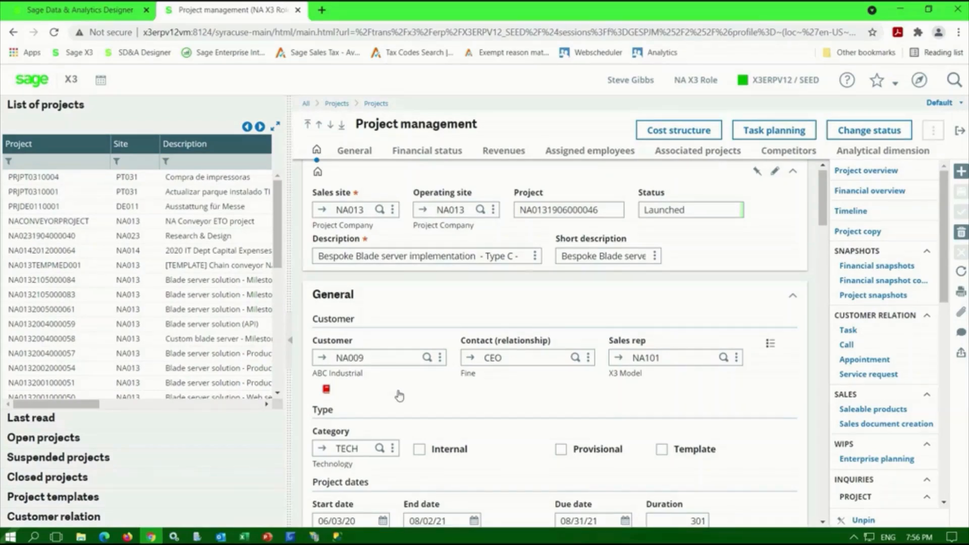
{"action": "left_click", "coordinate": [389, 359]}
{"action": "left_click", "coordinate": [419, 450]}
{"action": "scroll", "coordinate": [493, 418], "scroll_direction": "down", "scroll_amount": 4}
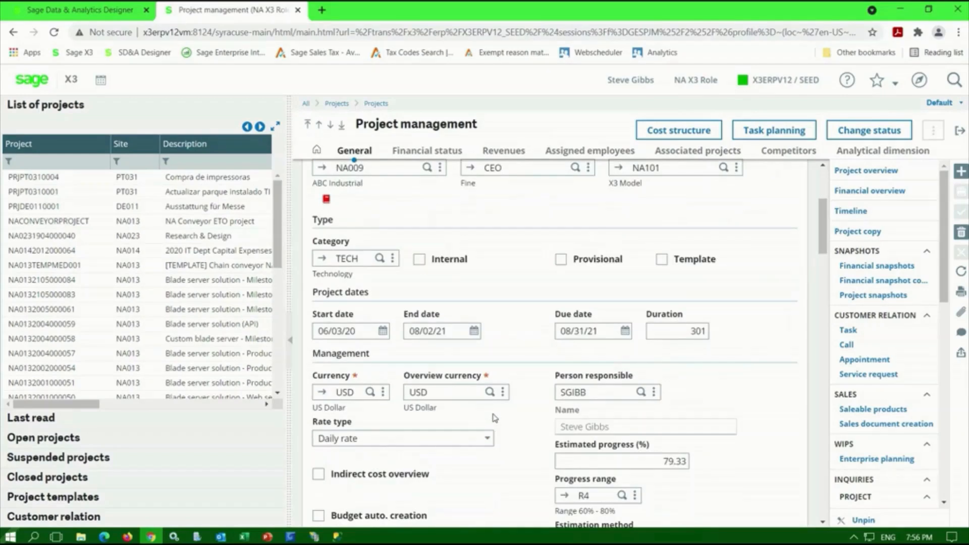
{"action": "scroll", "coordinate": [495, 418], "scroll_direction": "down", "scroll_amount": 3}
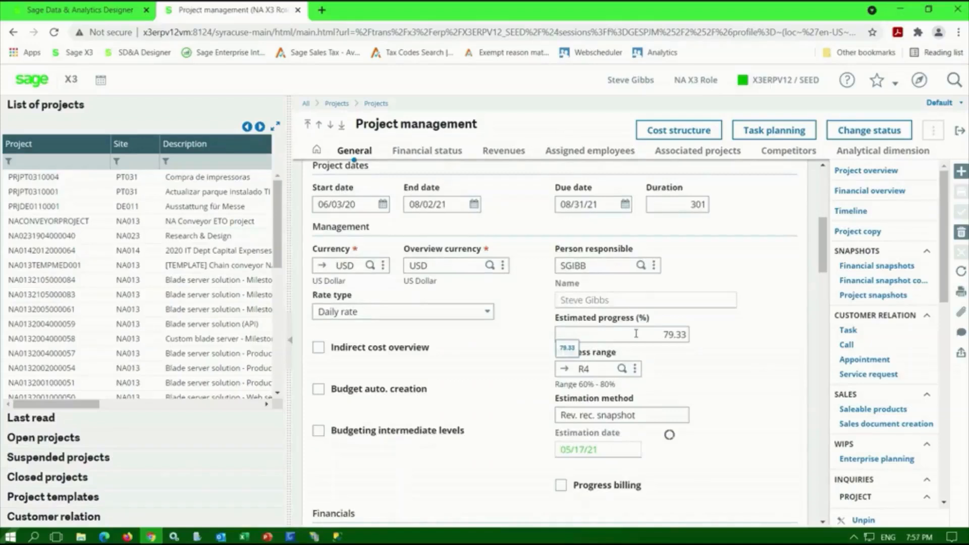
{"action": "scroll", "coordinate": [509, 380], "scroll_direction": "down", "scroll_amount": 4}
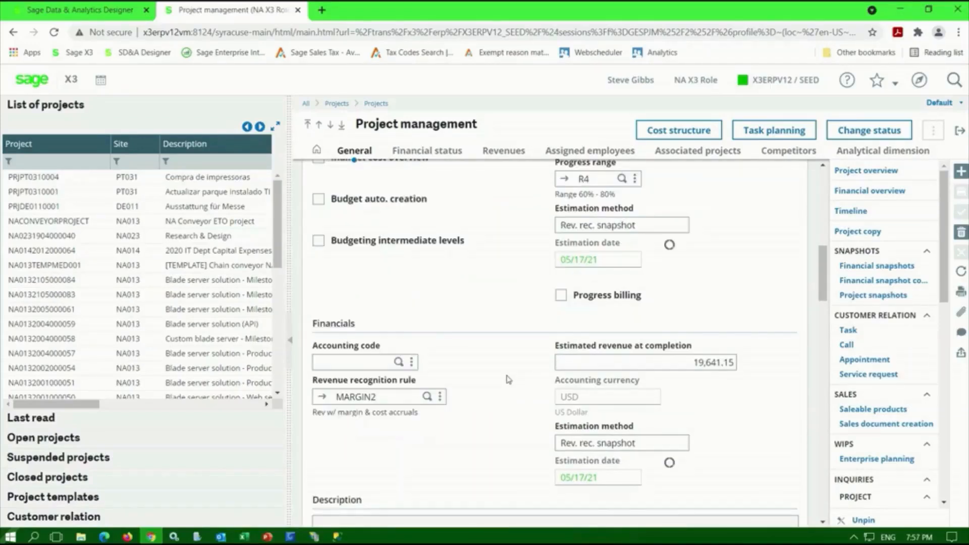
{"action": "scroll", "coordinate": [508, 379], "scroll_direction": "down", "scroll_amount": 1}
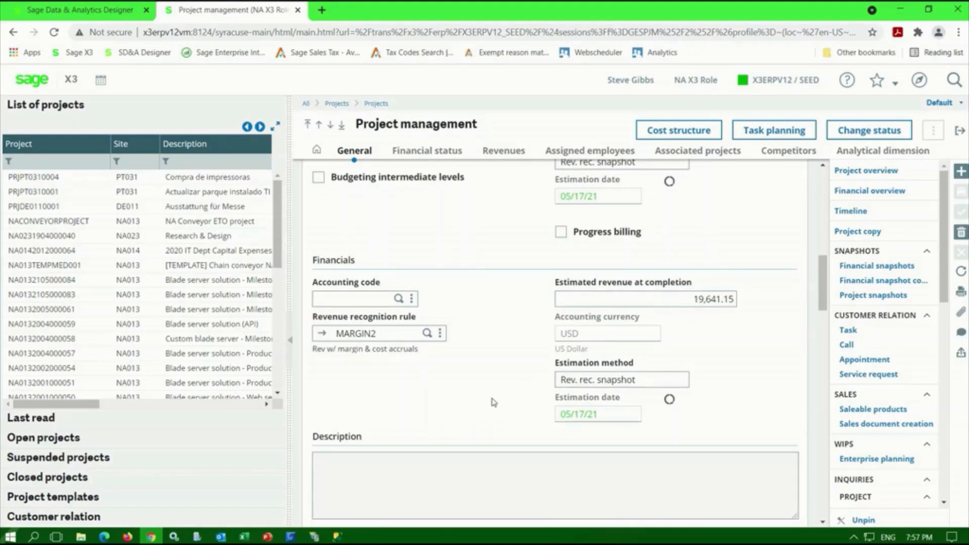
Step: Review the blade server project's status, creation, financial status and revenues sections
{"action": "scroll", "coordinate": [494, 401], "scroll_direction": "down", "scroll_amount": 2}
{"action": "scroll", "coordinate": [476, 452], "scroll_direction": "down", "scroll_amount": 4}
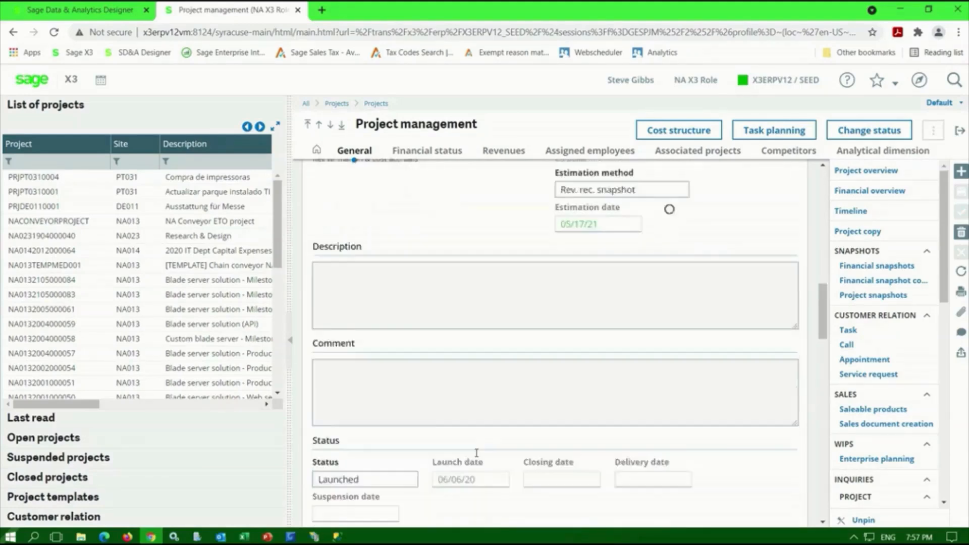
{"action": "scroll", "coordinate": [477, 444], "scroll_direction": "down", "scroll_amount": 2}
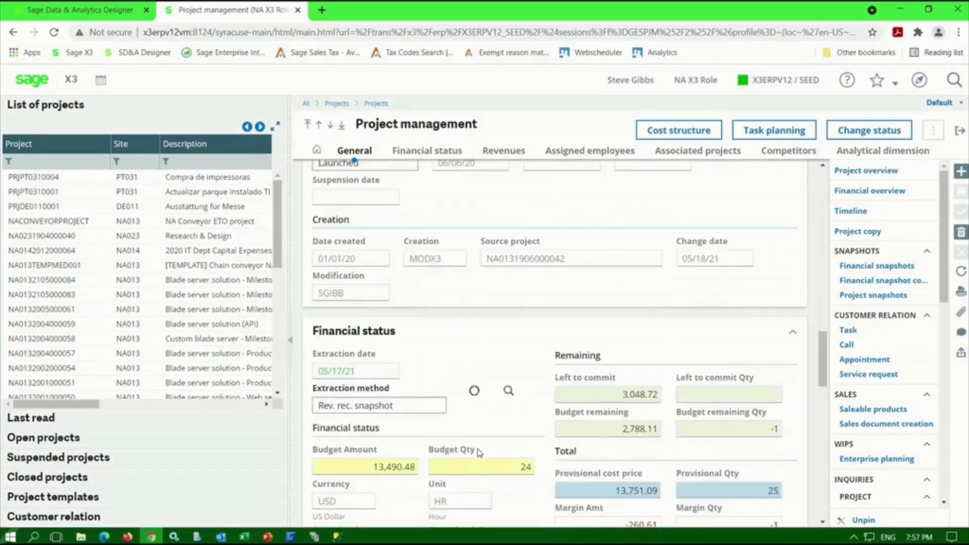
{"action": "scroll", "coordinate": [475, 384], "scroll_direction": "down", "scroll_amount": 2}
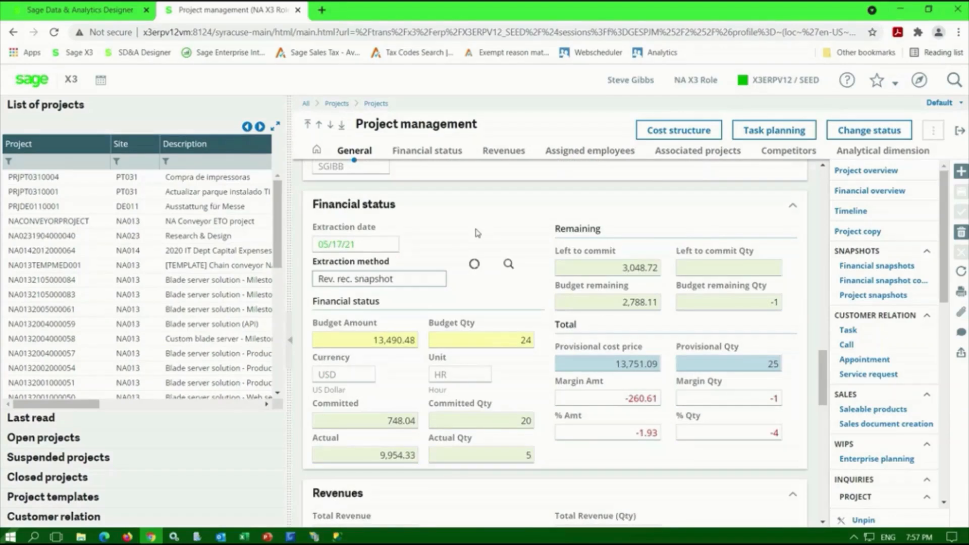
{"action": "scroll", "coordinate": [477, 237], "scroll_direction": "down", "scroll_amount": 3}
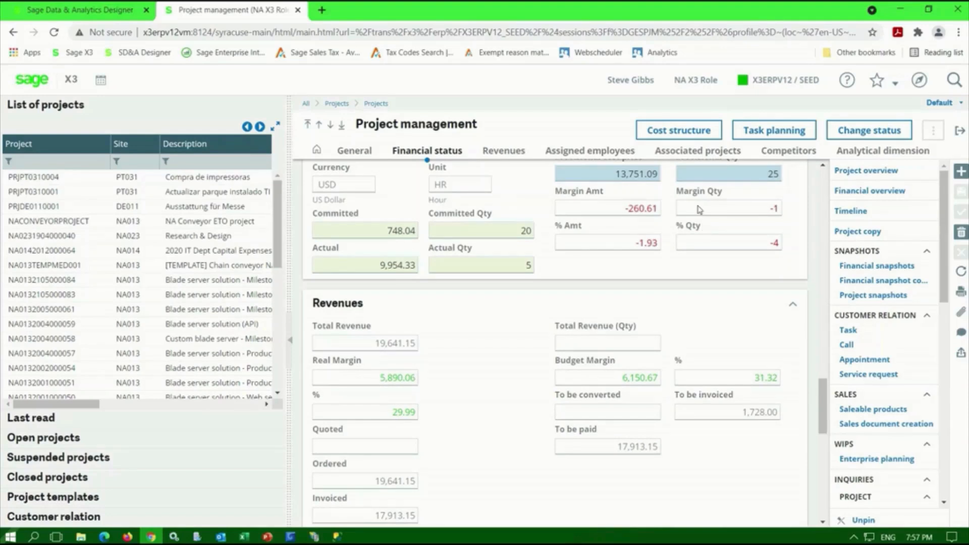
Step: Review the blade server project's cost structure and task planning, and return to the project record
{"action": "left_click", "coordinate": [677, 134]}
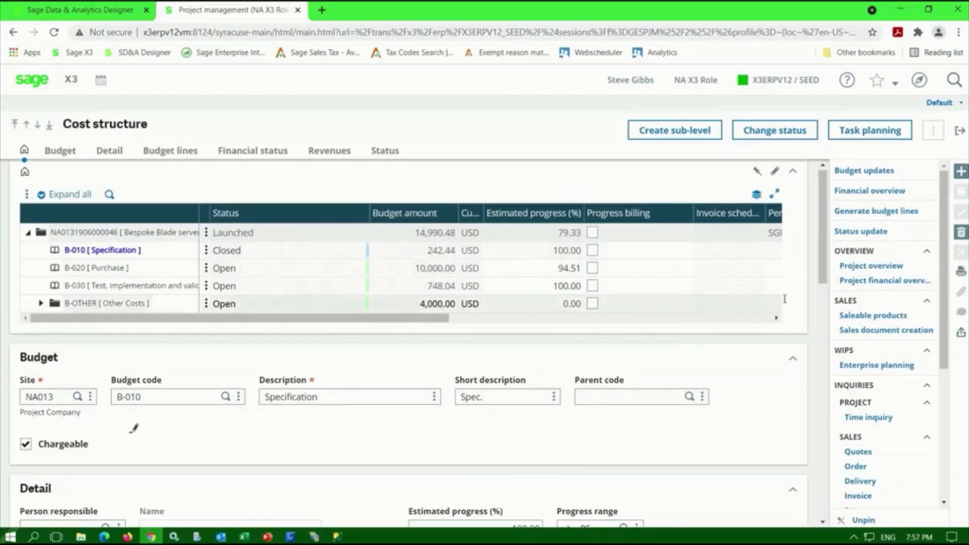
{"action": "left_click", "coordinate": [869, 131]}
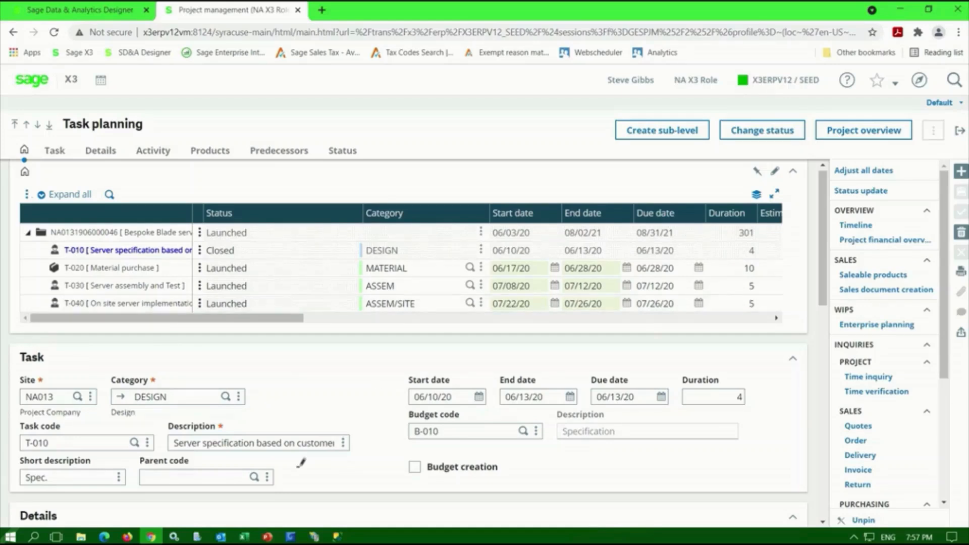
{"action": "left_click", "coordinate": [958, 134]}
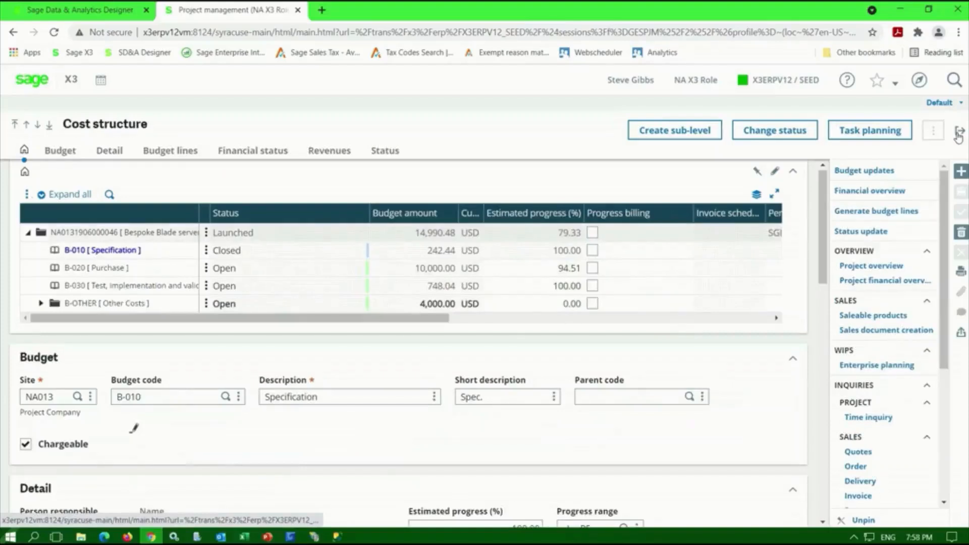
{"action": "left_click", "coordinate": [958, 133]}
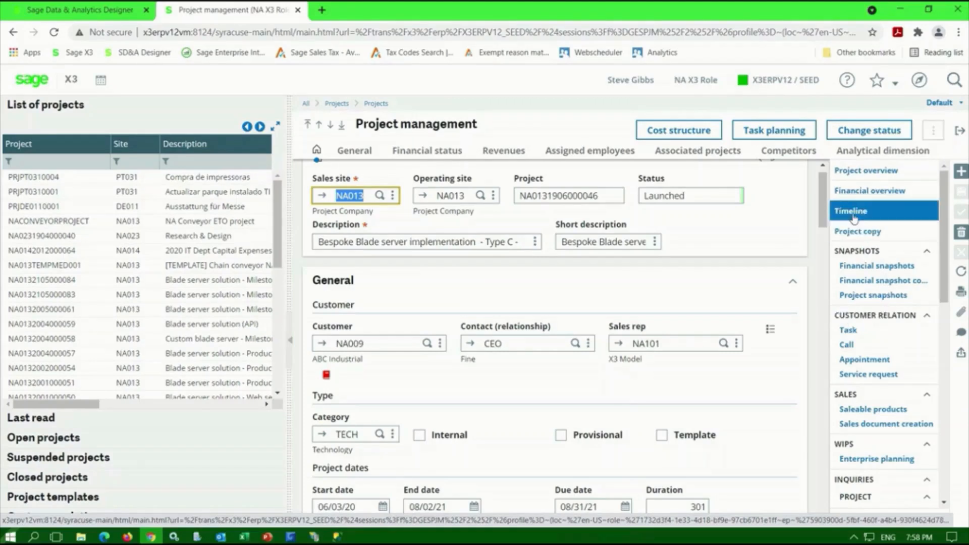
Step: Display the project timeline with product requirements and operations included, and return to the project record
{"action": "left_click", "coordinate": [852, 212]}
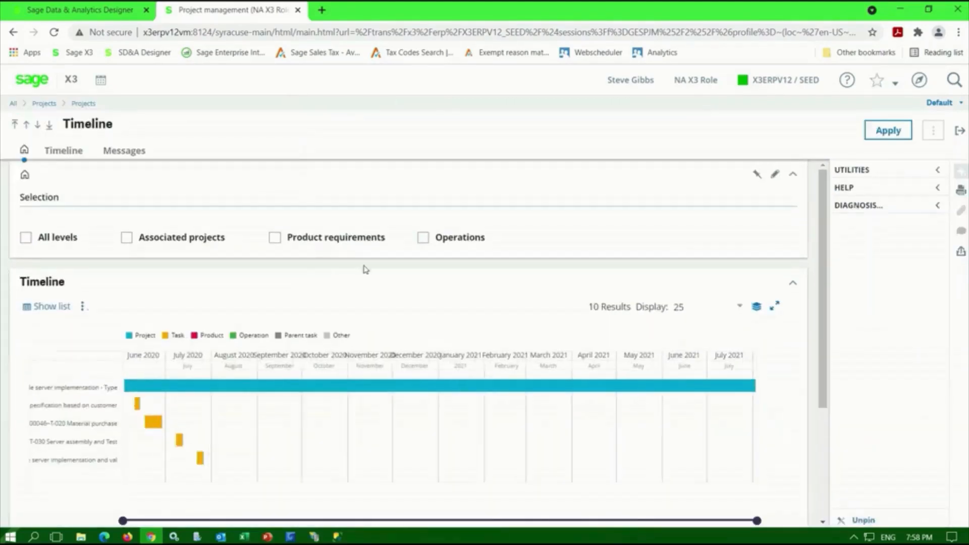
{"action": "left_click", "coordinate": [276, 239]}
{"action": "left_click", "coordinate": [424, 239]}
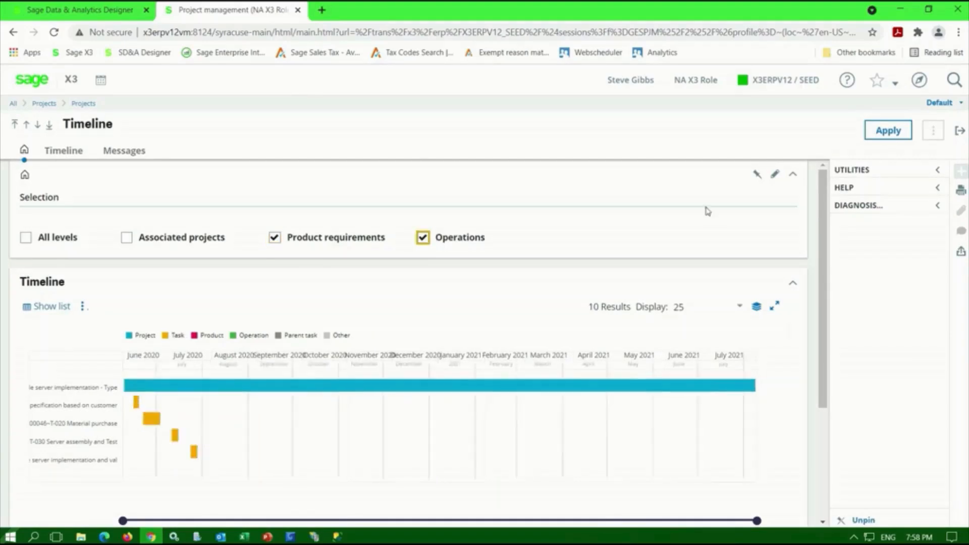
{"action": "left_click", "coordinate": [888, 132]}
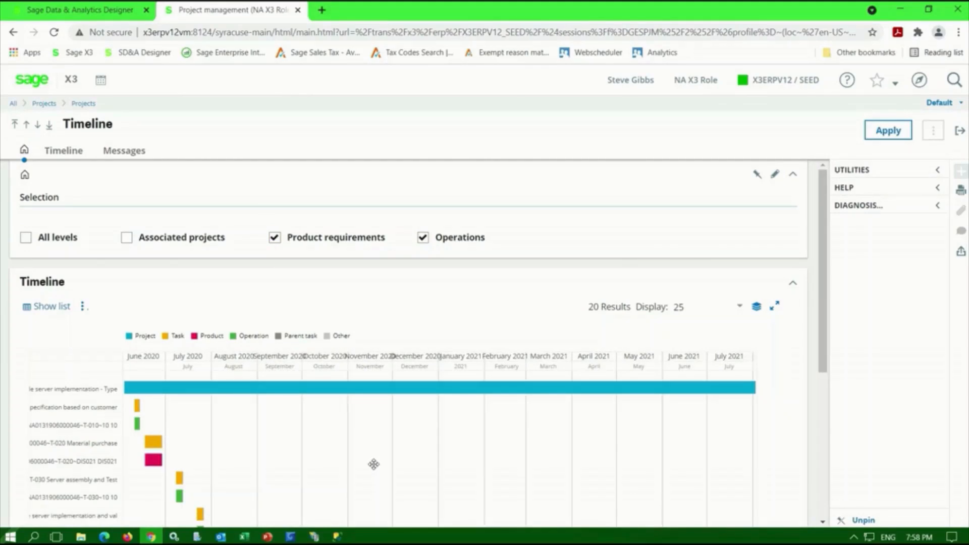
{"action": "left_click", "coordinate": [41, 84]}
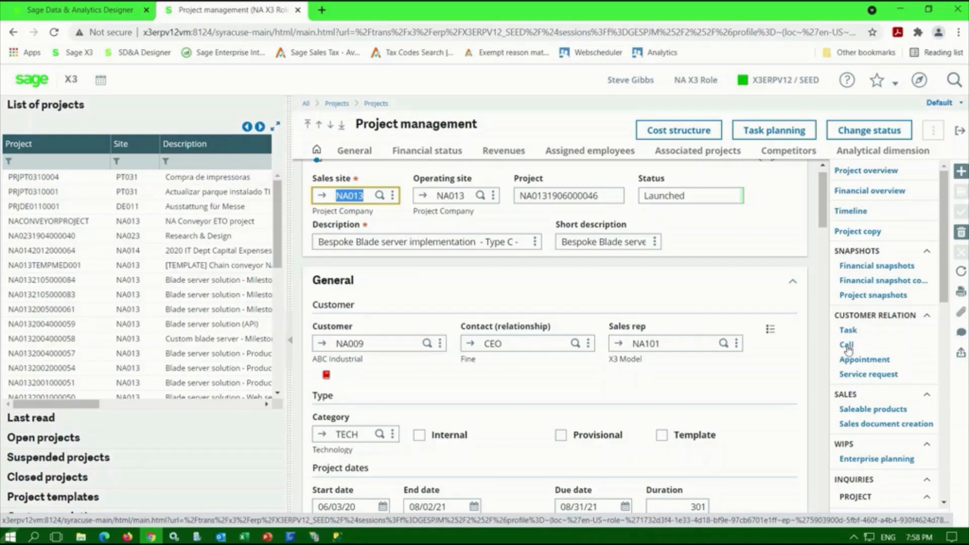
Step: Look through the project's related customer relation, sales, purchasing and manufacturing inquiry links
{"action": "left_click", "coordinate": [815, 407]}
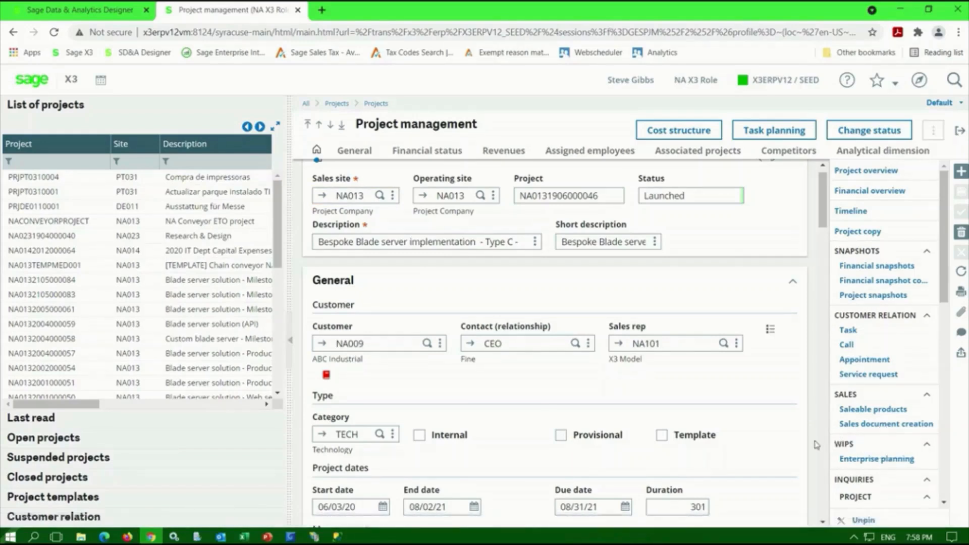
{"action": "scroll", "coordinate": [878, 454], "scroll_direction": "down", "scroll_amount": 4}
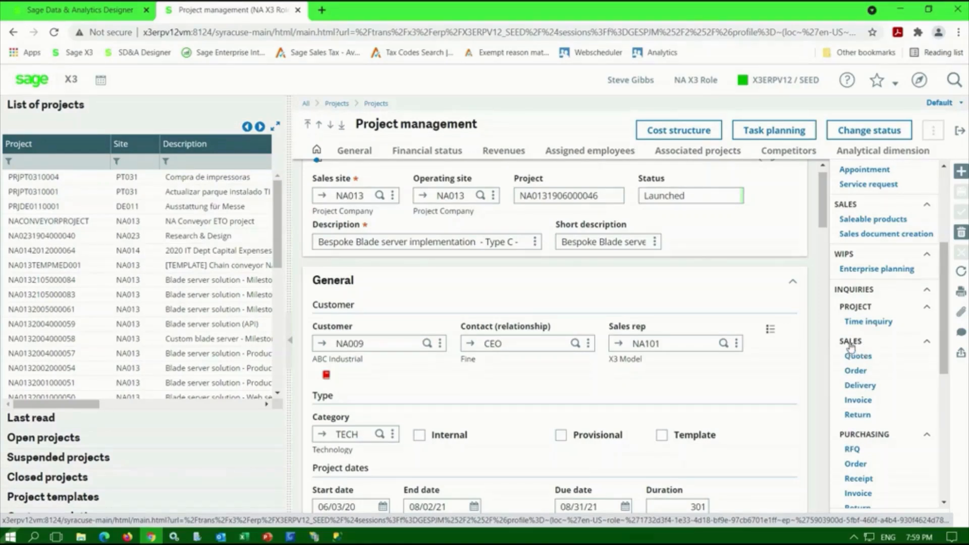
{"action": "scroll", "coordinate": [827, 462], "scroll_direction": "down", "scroll_amount": 5}
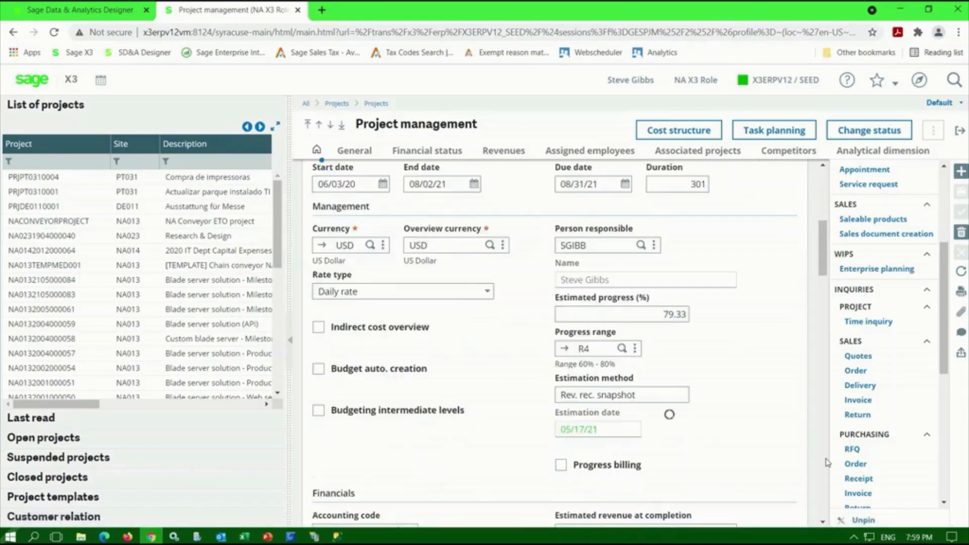
{"action": "scroll", "coordinate": [853, 472], "scroll_direction": "down", "scroll_amount": 1}
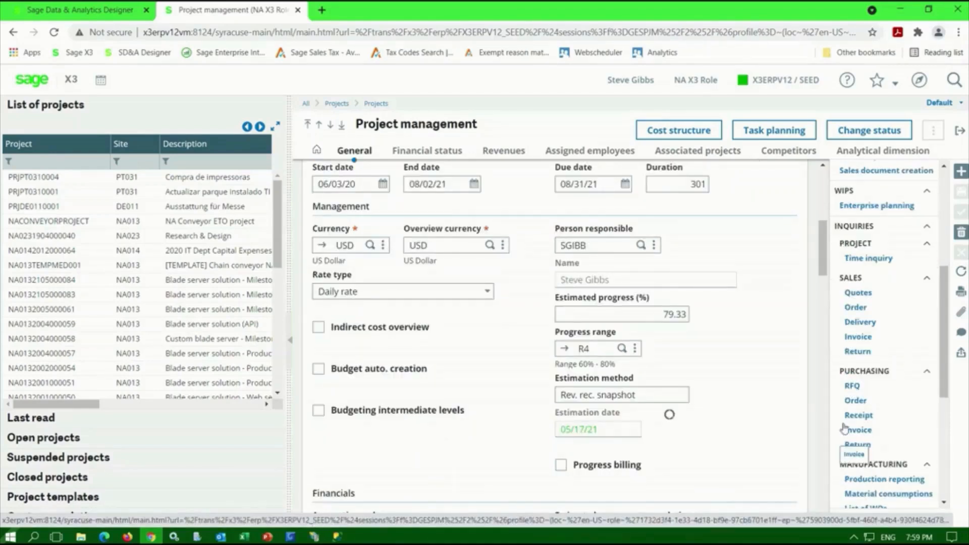
Step: Return to the Project Management landing page, open the grocery trailer project and examine its general, management and financials details
{"action": "left_click", "coordinate": [31, 79]}
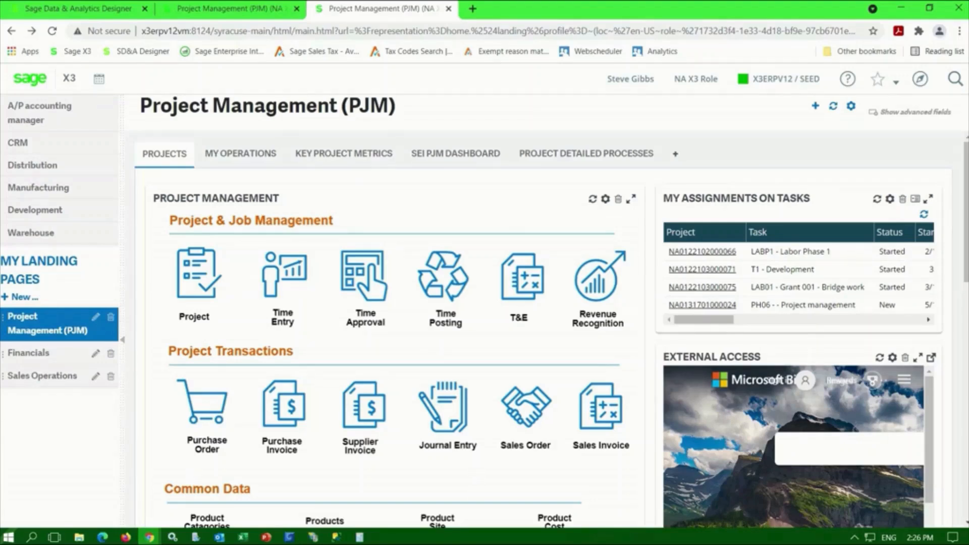
{"action": "left_click", "coordinate": [186, 276]}
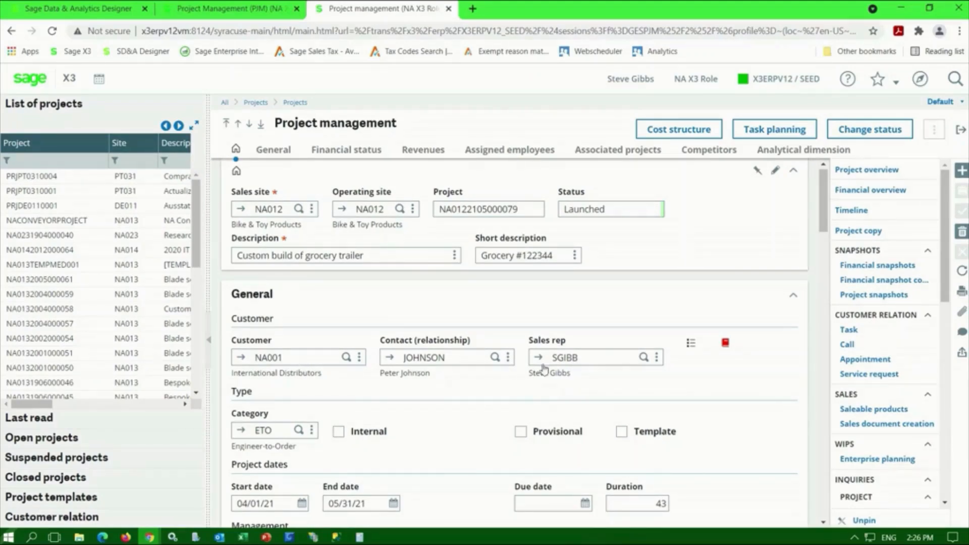
{"action": "scroll", "coordinate": [543, 370], "scroll_direction": "down", "scroll_amount": 1}
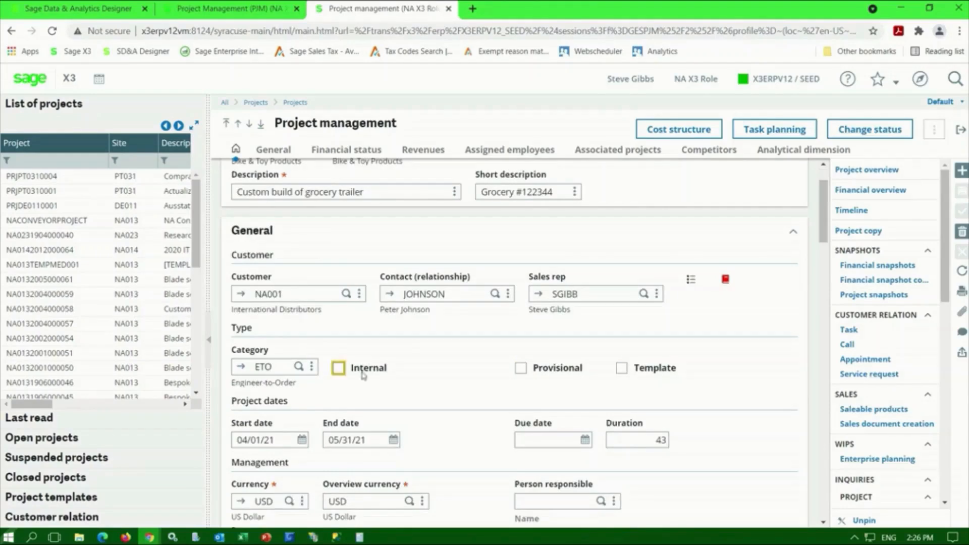
{"action": "scroll", "coordinate": [362, 375], "scroll_direction": "down", "scroll_amount": 4}
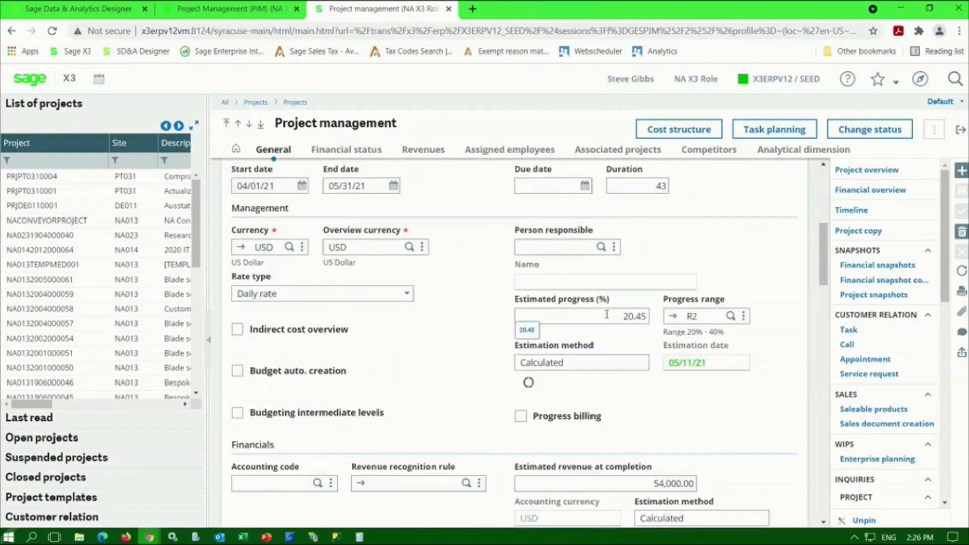
{"action": "scroll", "coordinate": [607, 314], "scroll_direction": "down", "scroll_amount": 2}
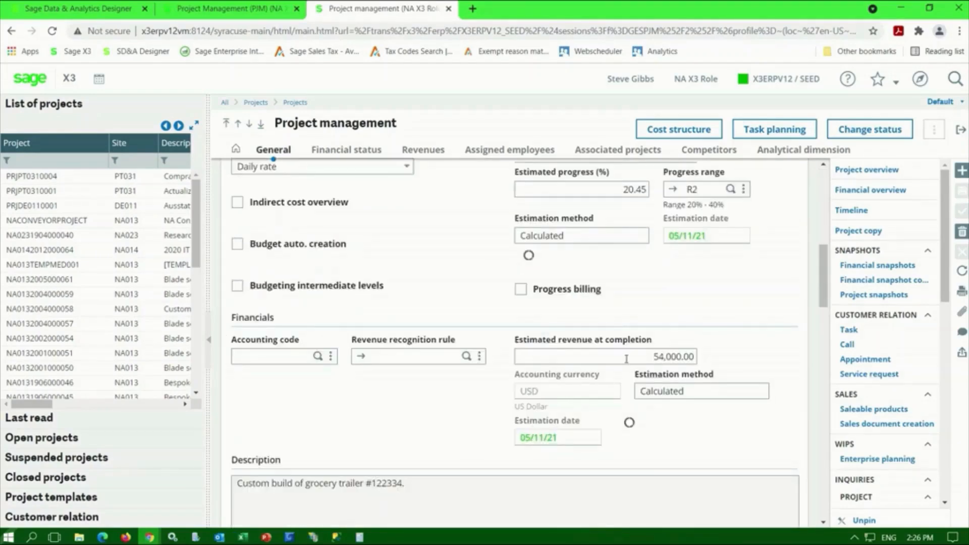
Step: Review the grocery trailer project's status, financial status, revenues and budget cost structure, and return to the project record
{"action": "scroll", "coordinate": [625, 359], "scroll_direction": "down", "scroll_amount": 8}
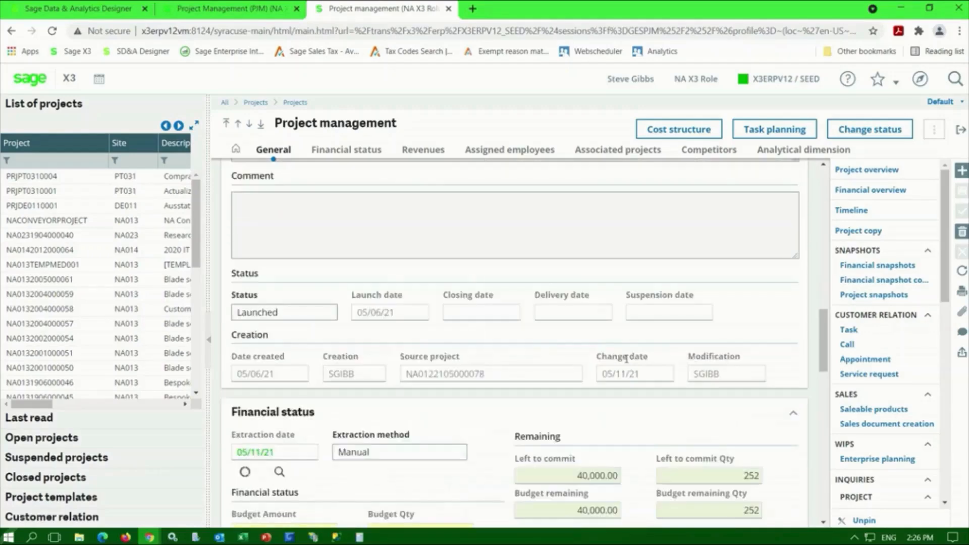
{"action": "scroll", "coordinate": [625, 363], "scroll_direction": "down", "scroll_amount": 1}
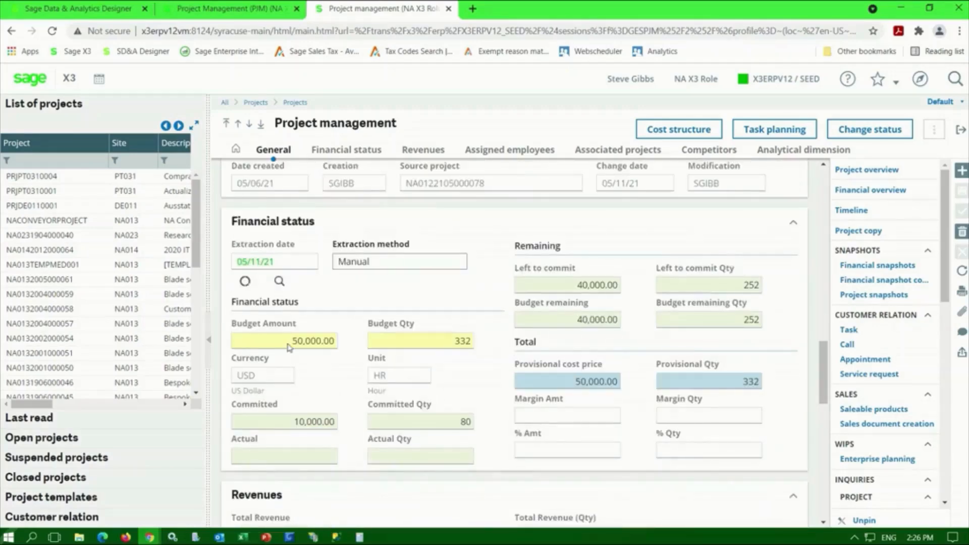
{"action": "scroll", "coordinate": [289, 347], "scroll_direction": "down", "scroll_amount": 2}
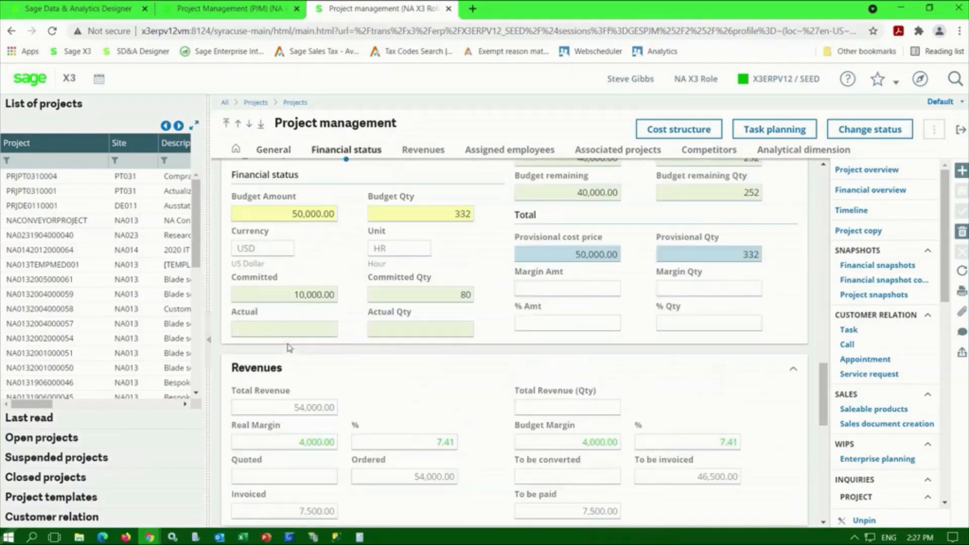
{"action": "scroll", "coordinate": [289, 347], "scroll_direction": "down", "scroll_amount": 1}
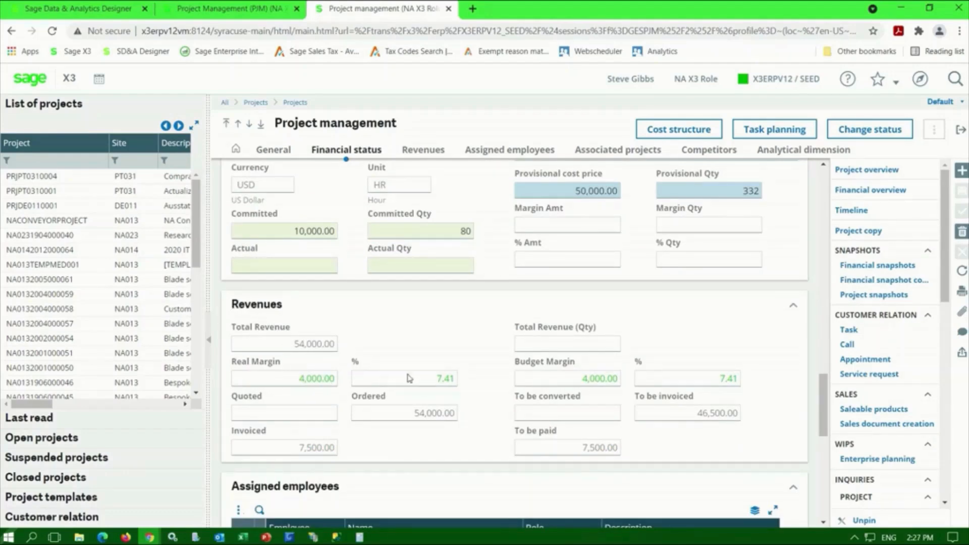
{"action": "left_click", "coordinate": [698, 132]}
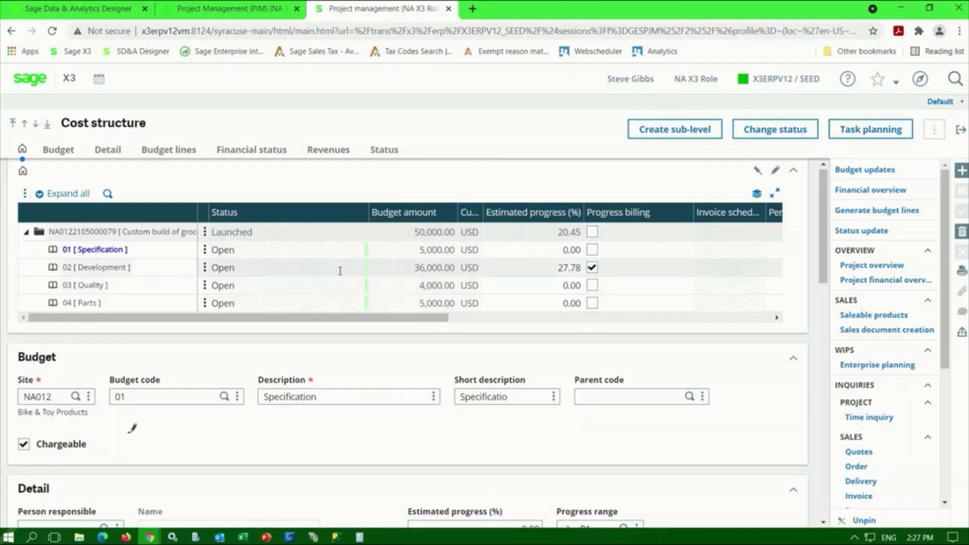
{"action": "left_click", "coordinate": [961, 132]}
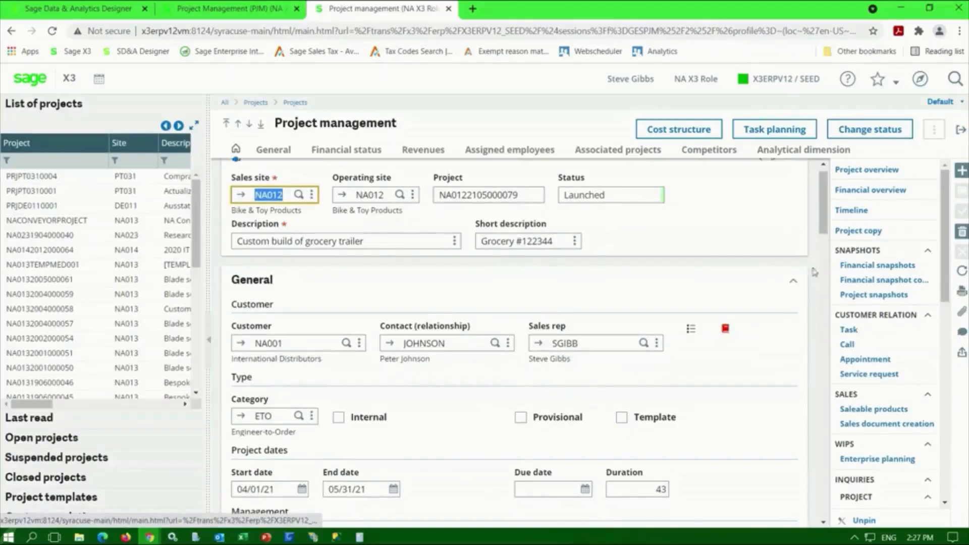
Step: Open project billing for the grocery trailer project and examine its billing plan and the Development budget's May 2021 progress status
{"action": "left_click", "coordinate": [725, 329]}
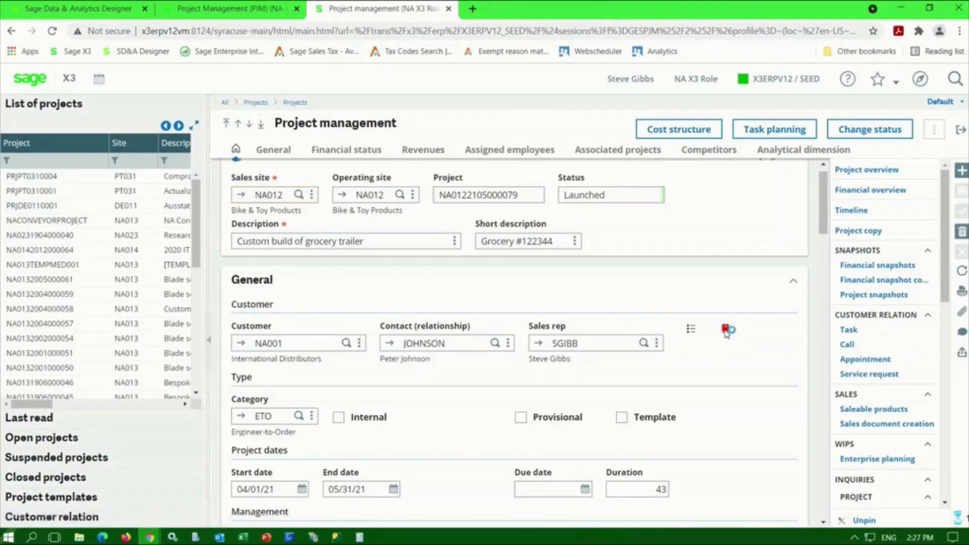
{"action": "scroll", "coordinate": [605, 322], "scroll_direction": "down", "scroll_amount": 3}
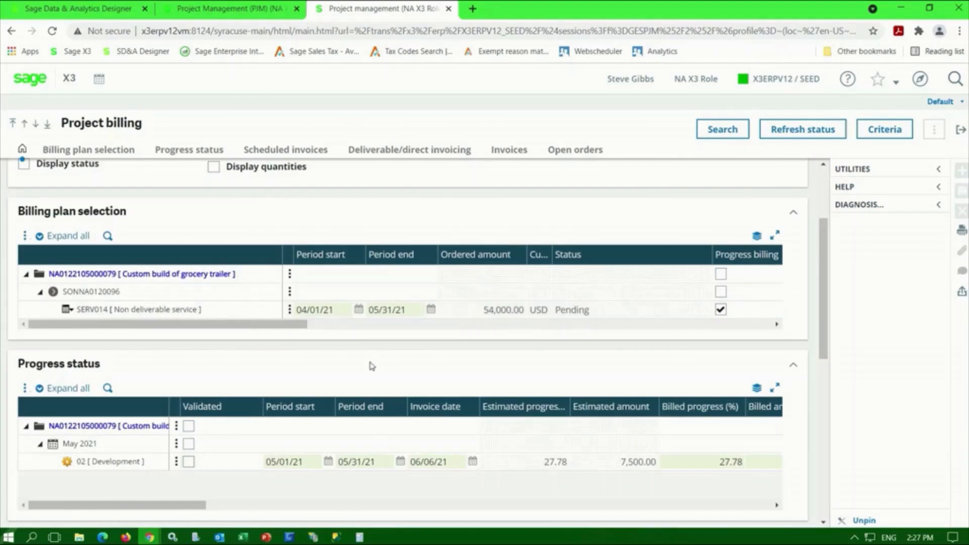
{"action": "scroll", "coordinate": [372, 363], "scroll_direction": "down", "scroll_amount": 2}
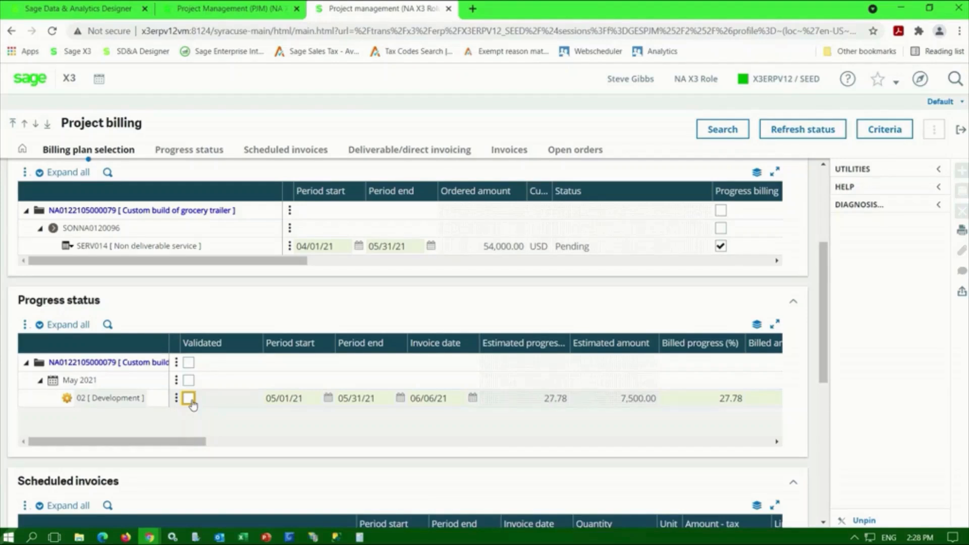
Step: Review the grocery trailer project's scheduled invoices, deliverable invoicing, invoices and open orders, and return to the project record
{"action": "scroll", "coordinate": [192, 404], "scroll_direction": "down", "scroll_amount": 6}
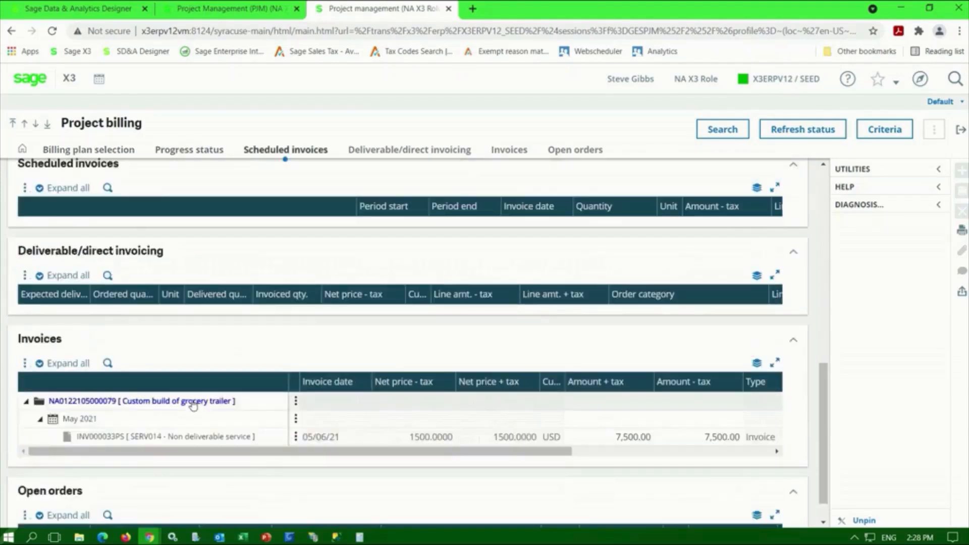
{"action": "scroll", "coordinate": [193, 405], "scroll_direction": "down", "scroll_amount": 1}
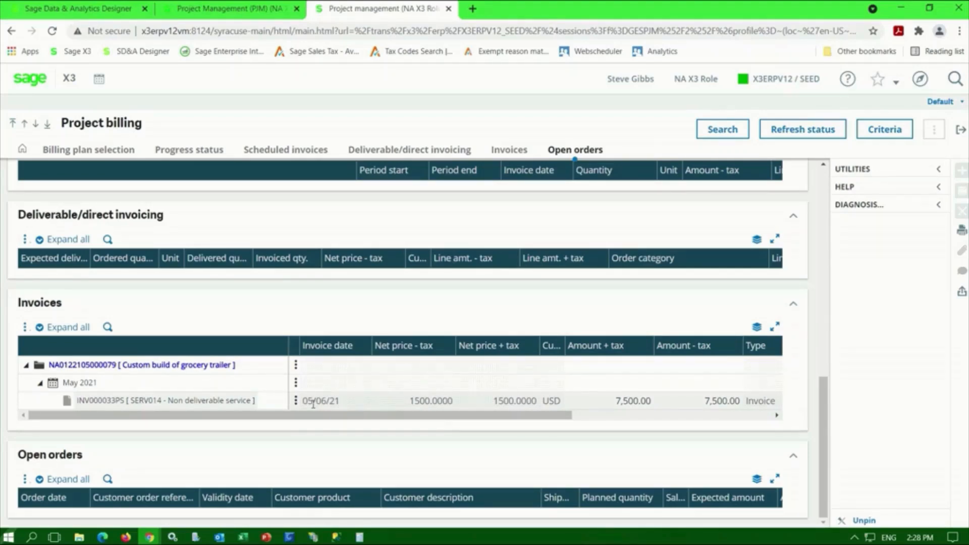
{"action": "left_click", "coordinate": [959, 132]}
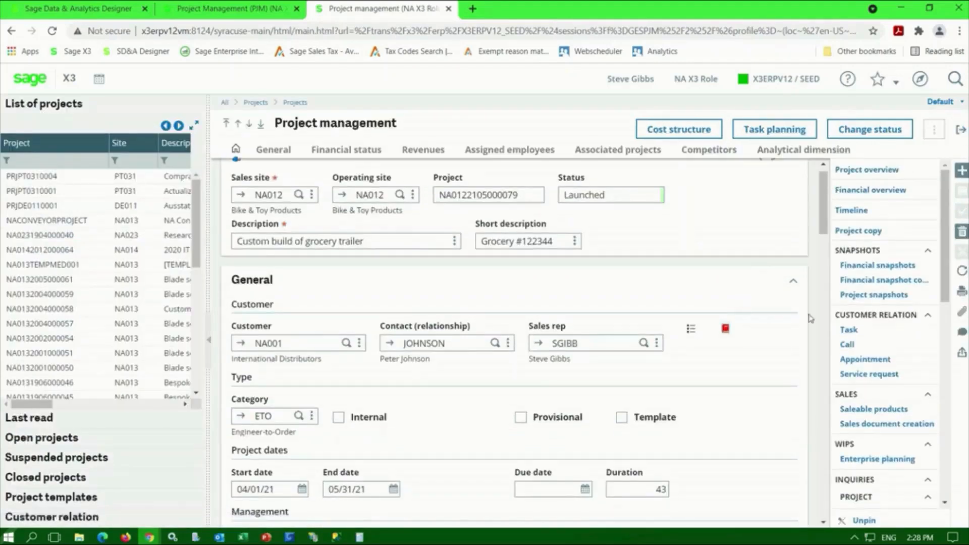
Step: Open the Blade server solution milestone billing project and examine its billing plan, scheduled invoices and invoices in project billing
{"action": "scroll", "coordinate": [868, 330], "scroll_direction": "down", "scroll_amount": 5}
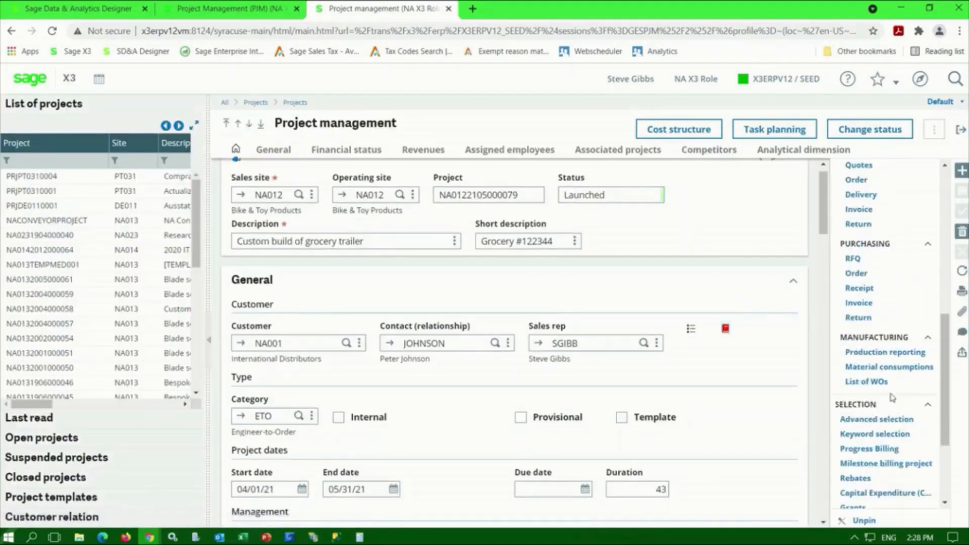
{"action": "left_click", "coordinate": [888, 464]}
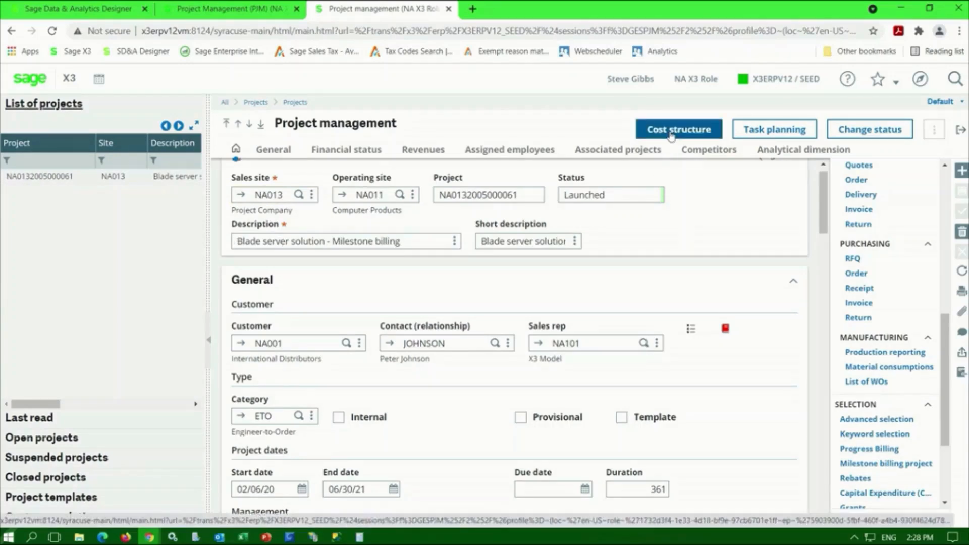
{"action": "left_click", "coordinate": [724, 331]}
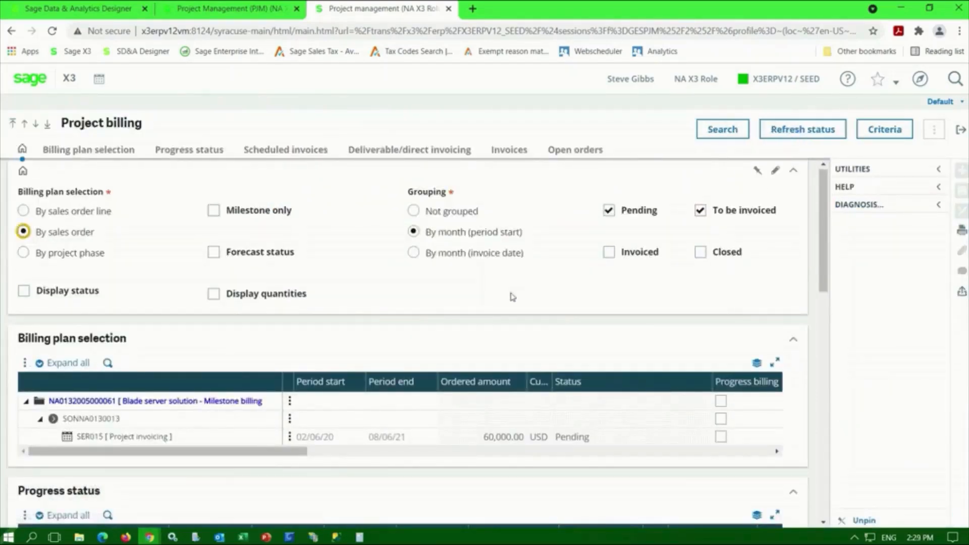
{"action": "scroll", "coordinate": [515, 295], "scroll_direction": "down", "scroll_amount": 8}
{"action": "scroll", "coordinate": [515, 296], "scroll_direction": "down", "scroll_amount": 1}
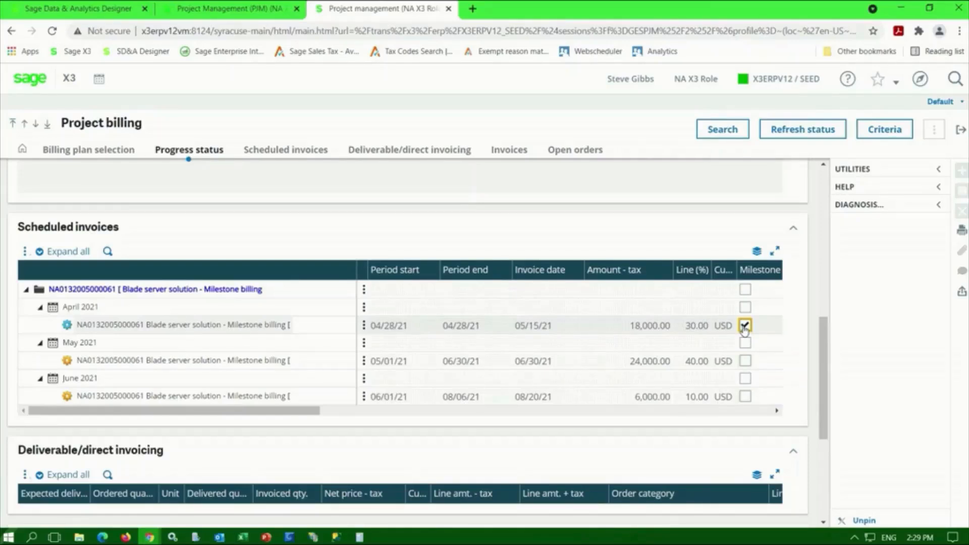
{"action": "scroll", "coordinate": [681, 363], "scroll_direction": "down", "scroll_amount": 5}
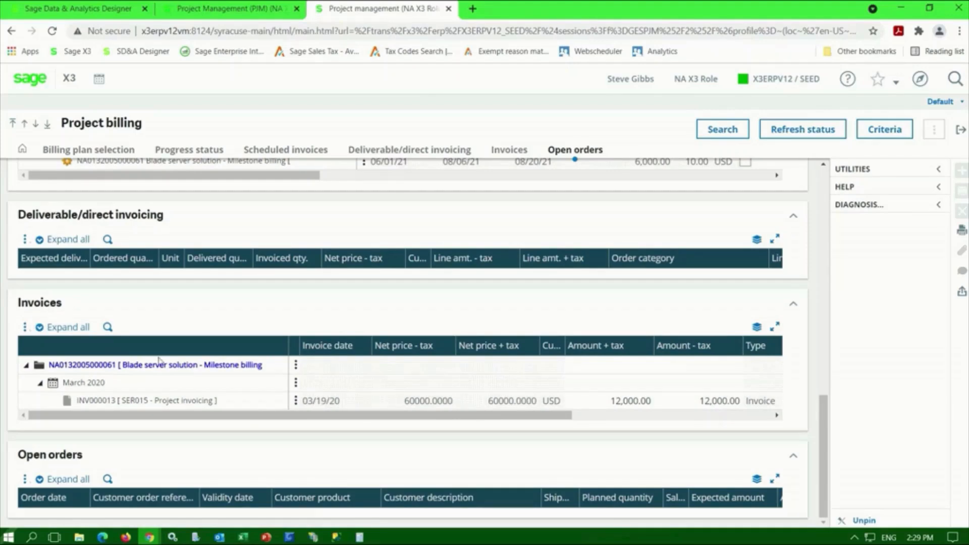
Step: Open the sales order behind the blade server project's March 2020 invoice and view its order lines
{"action": "left_click", "coordinate": [297, 402]}
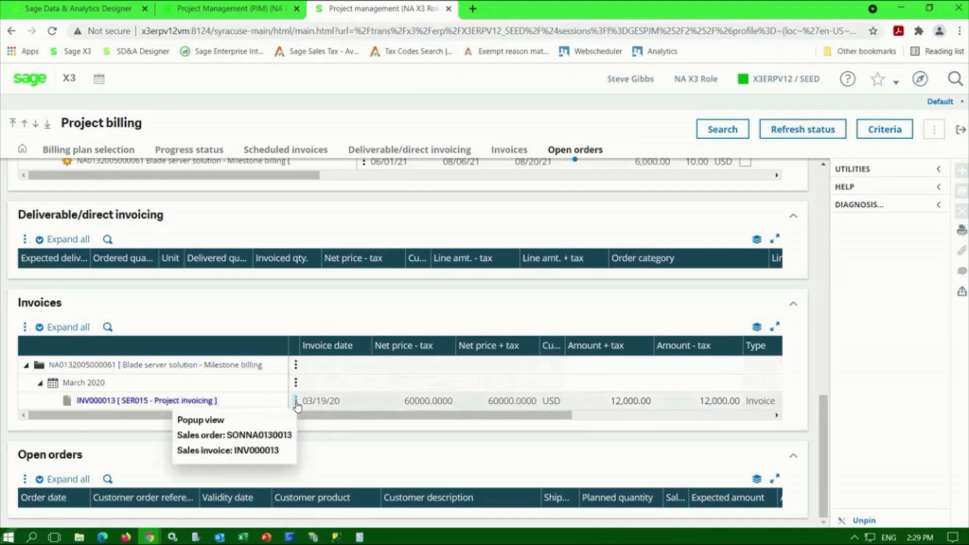
{"action": "left_click", "coordinate": [273, 436]}
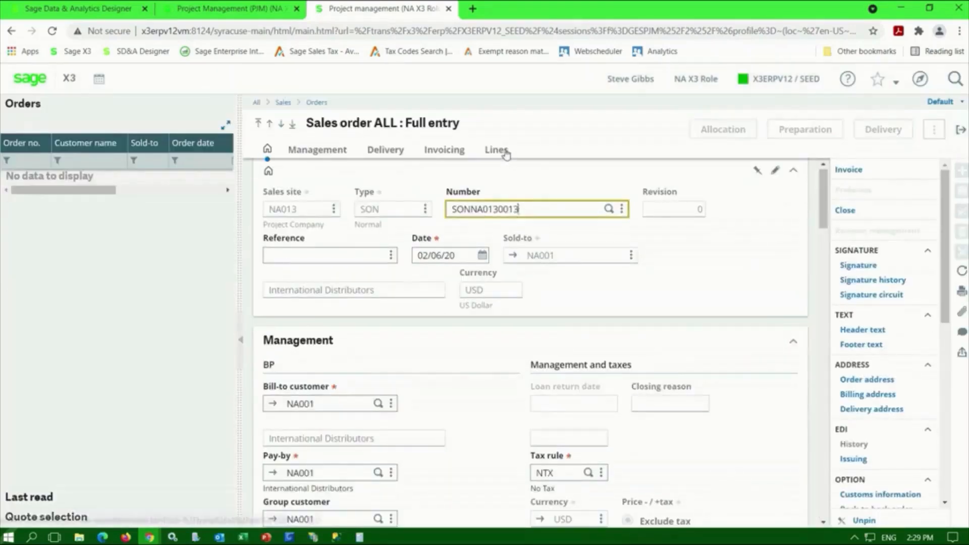
{"action": "left_click", "coordinate": [497, 151]}
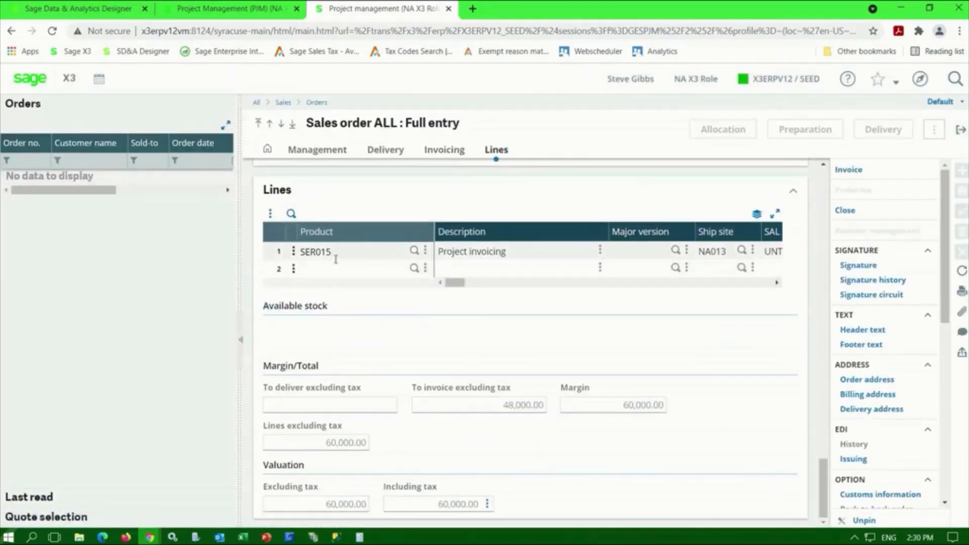
Step: Examine the scheduled invoice of the Project invoicing order line, including its percentages, milestones and statuses, and leave the sales order
{"action": "left_click", "coordinate": [293, 250]}
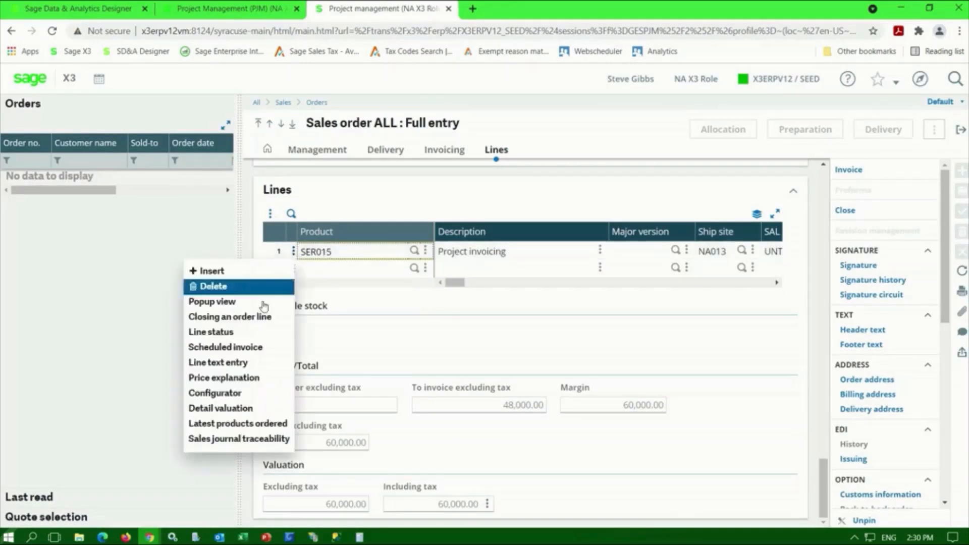
{"action": "left_click", "coordinate": [238, 346]}
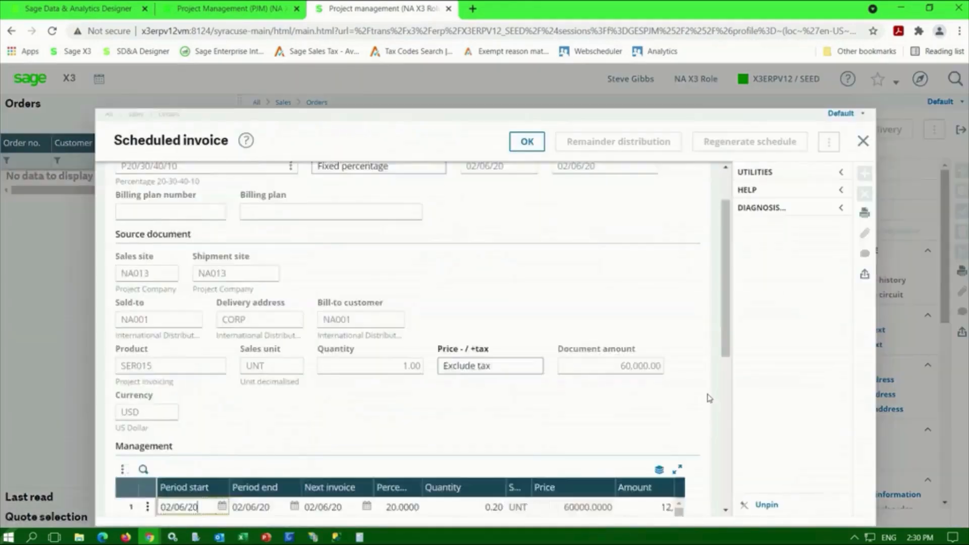
{"action": "scroll", "coordinate": [709, 398], "scroll_direction": "down", "scroll_amount": 3}
{"action": "left_click", "coordinate": [676, 347]}
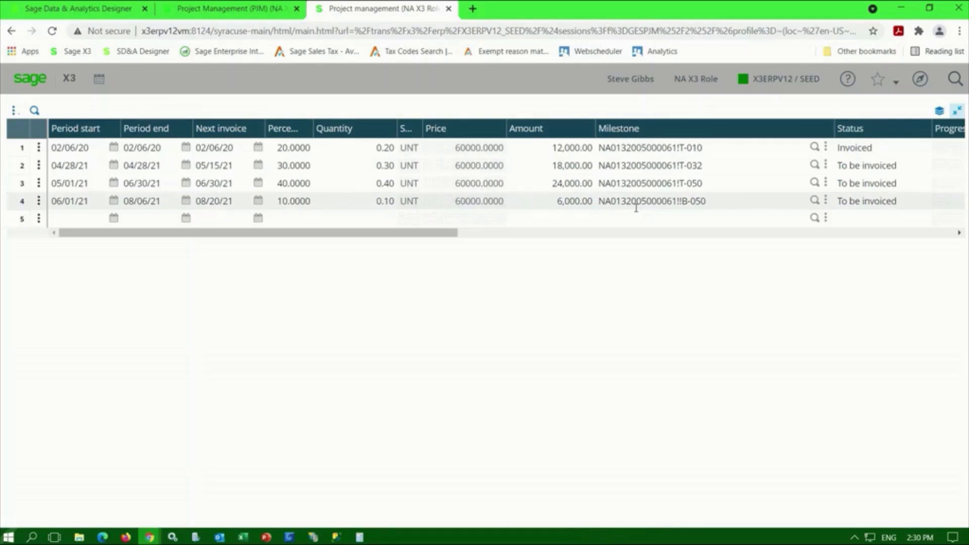
{"action": "left_click", "coordinate": [957, 110]}
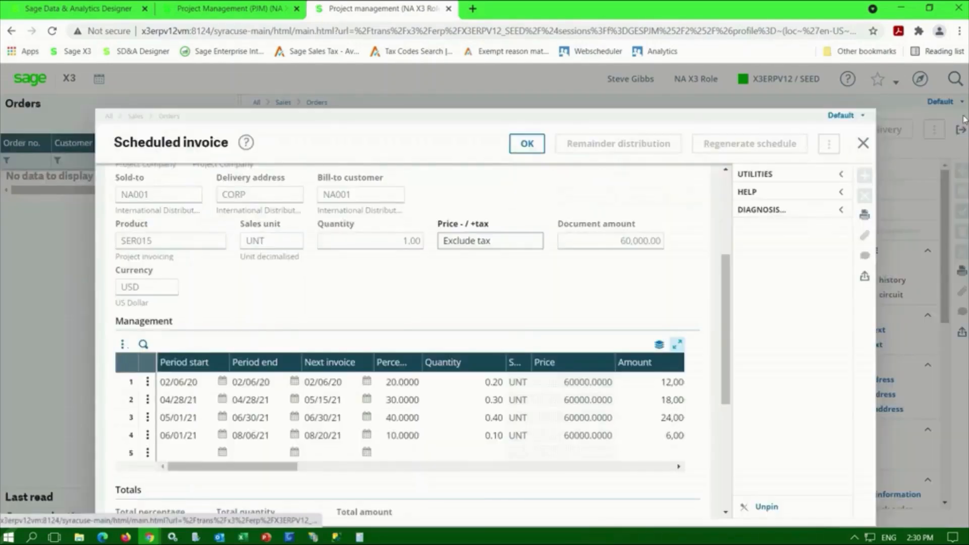
{"action": "left_click", "coordinate": [862, 143]}
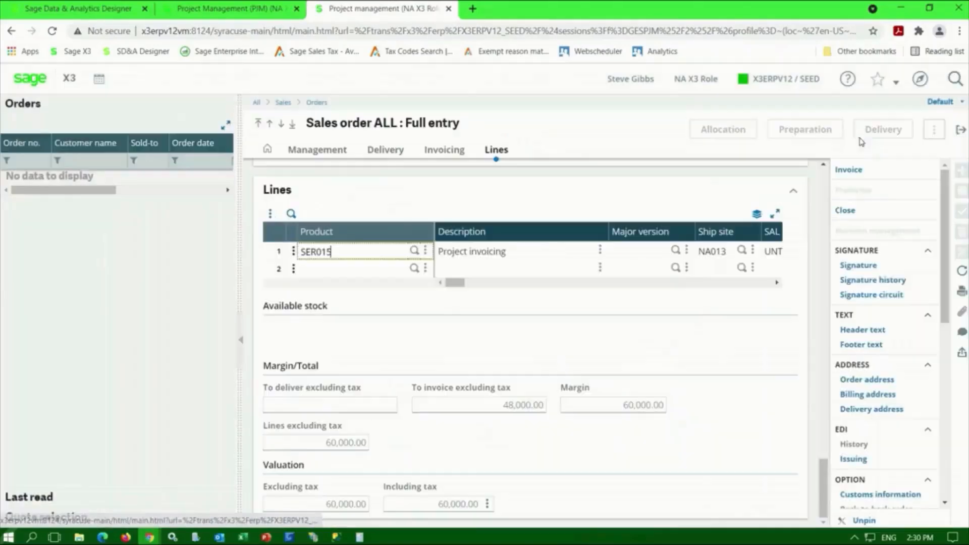
{"action": "left_click", "coordinate": [960, 130]}
Step: Open the 2020 IT Dept Capital Expenses project from the Project Management landing page and review its general, management and financials details
{"action": "left_click", "coordinate": [18, 80]}
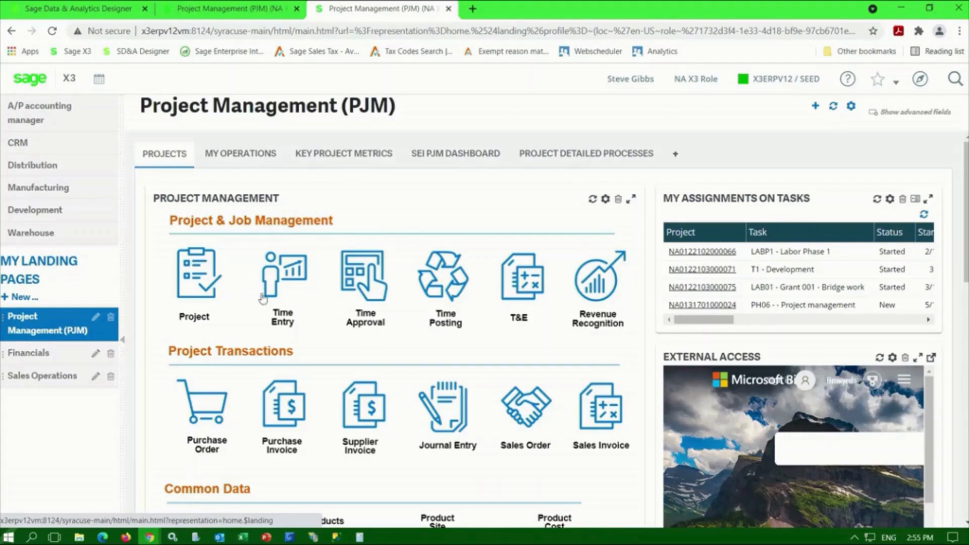
{"action": "left_click", "coordinate": [194, 279]}
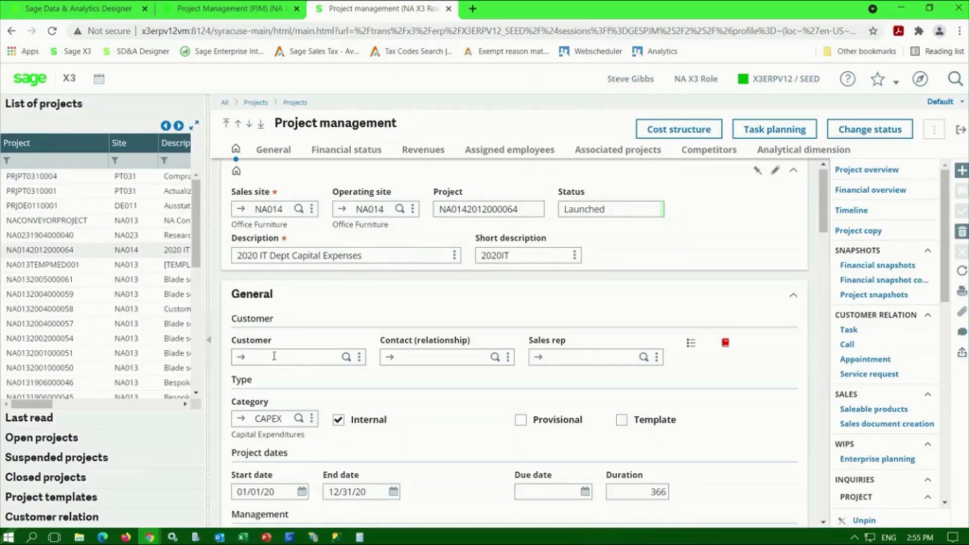
{"action": "scroll", "coordinate": [274, 356], "scroll_direction": "down", "scroll_amount": 2}
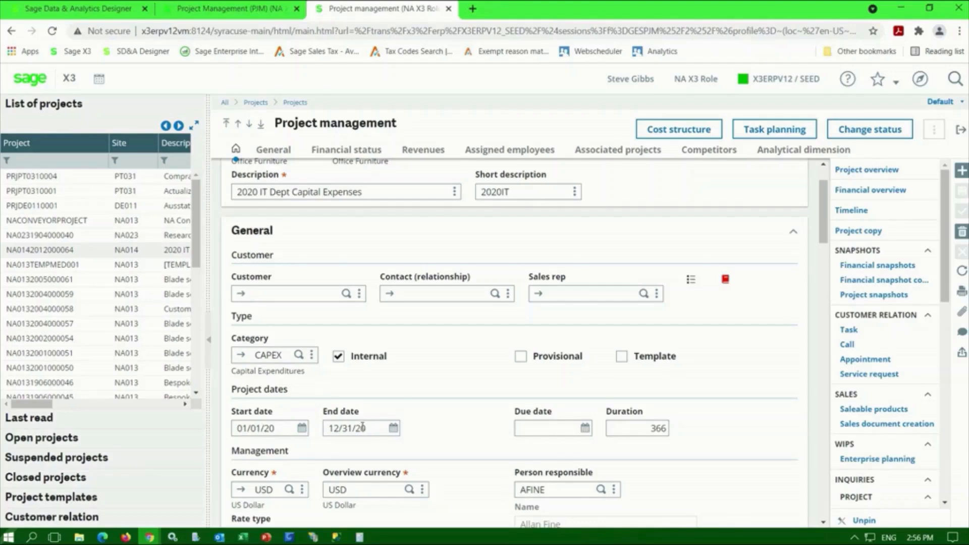
{"action": "scroll", "coordinate": [361, 428], "scroll_direction": "down", "scroll_amount": 3}
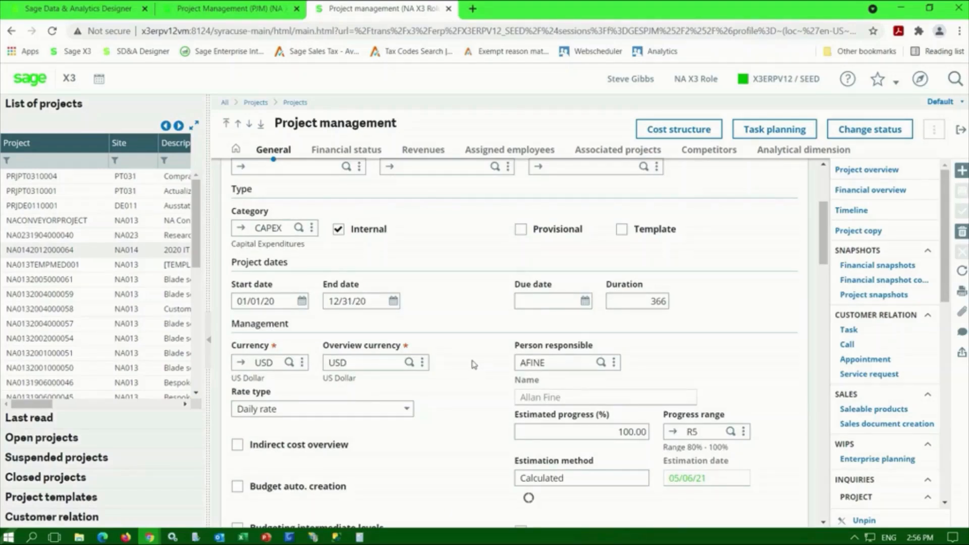
{"action": "scroll", "coordinate": [473, 365], "scroll_direction": "down", "scroll_amount": 6}
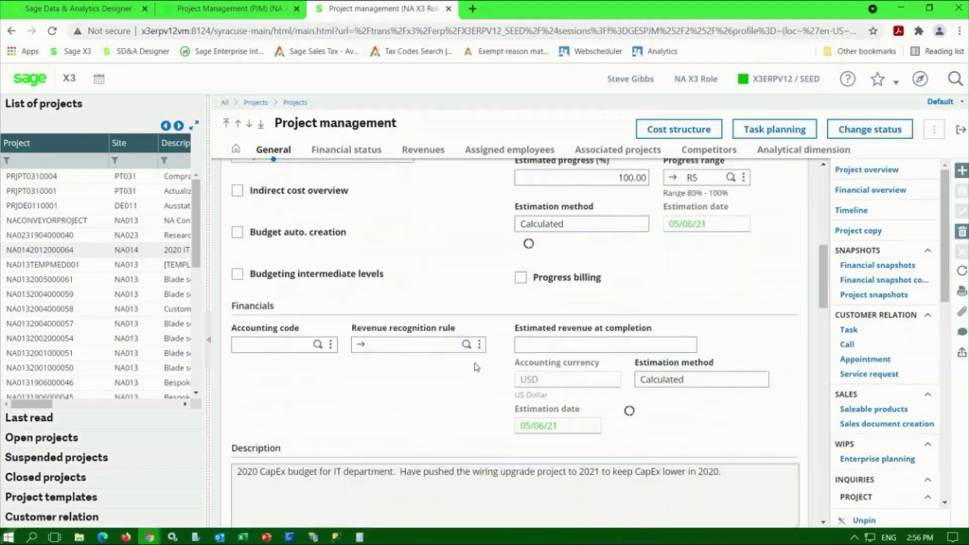
{"action": "scroll", "coordinate": [476, 367], "scroll_direction": "down", "scroll_amount": 2}
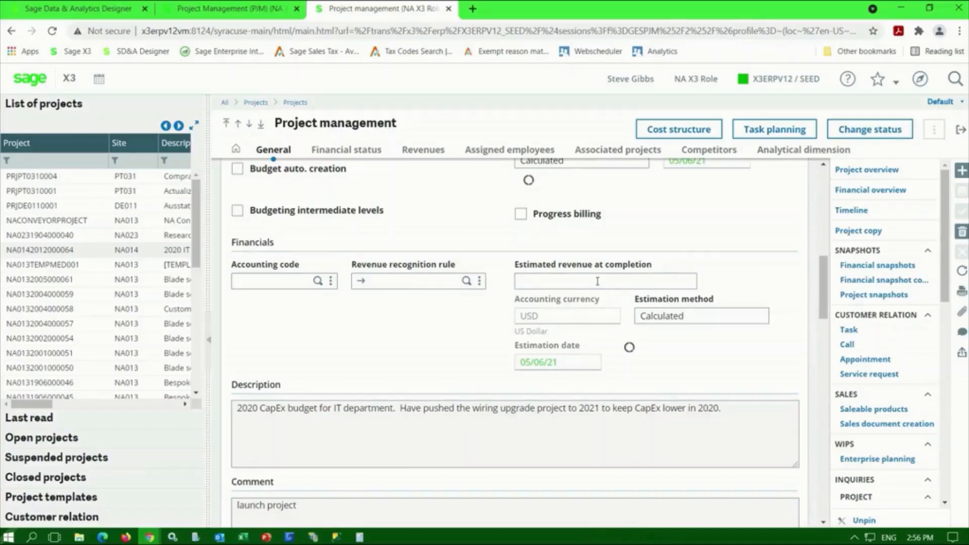
{"action": "scroll", "coordinate": [597, 281], "scroll_direction": "down", "scroll_amount": 6}
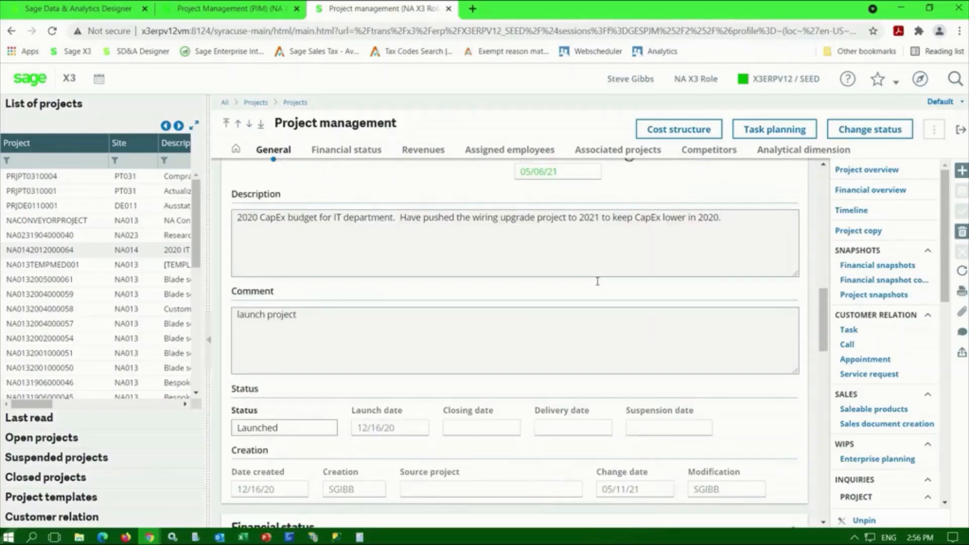
Step: Review the IT capital project's financial status, revenues, assigned employees, analytical dimensions and budget cost structure, and return to the project record
{"action": "scroll", "coordinate": [305, 397], "scroll_direction": "down", "scroll_amount": 8}
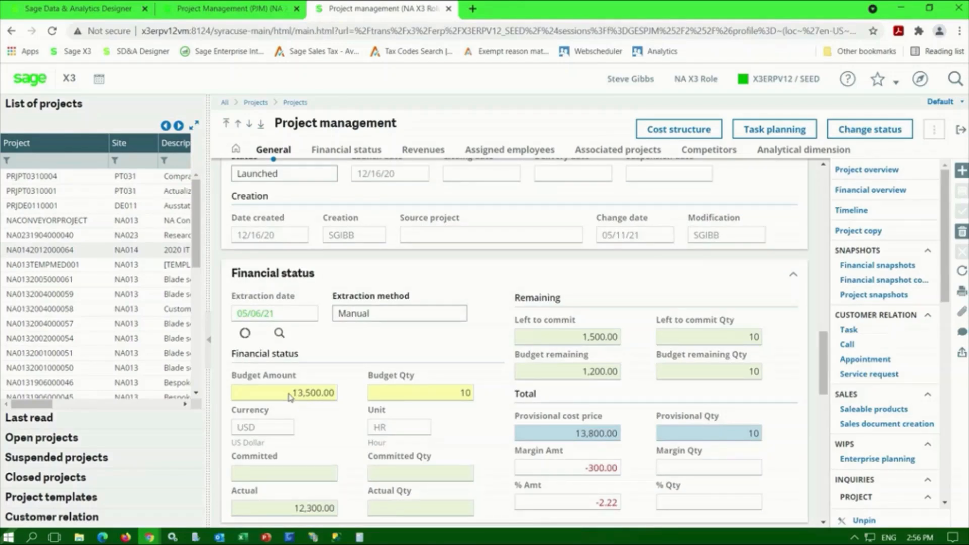
{"action": "scroll", "coordinate": [289, 398], "scroll_direction": "down", "scroll_amount": 2}
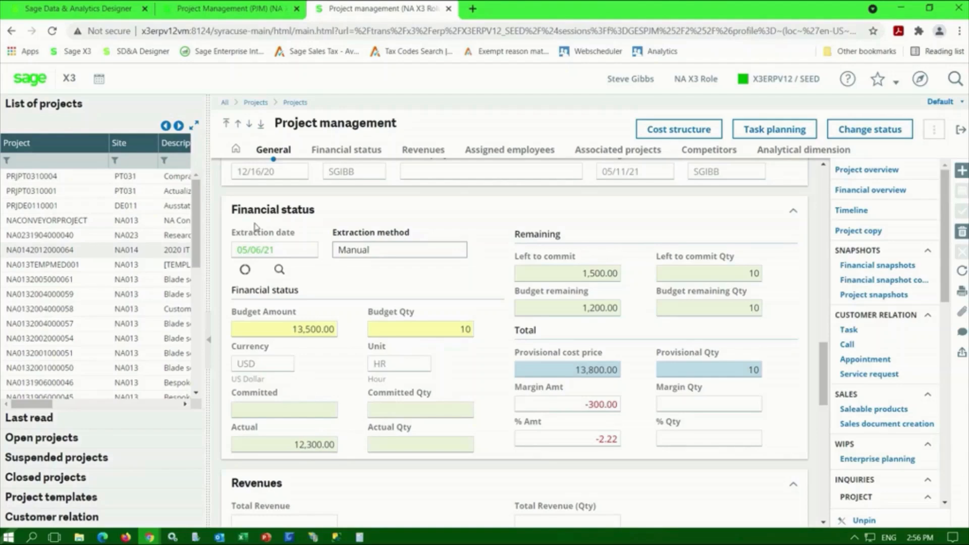
{"action": "scroll", "coordinate": [394, 347], "scroll_direction": "down", "scroll_amount": 9}
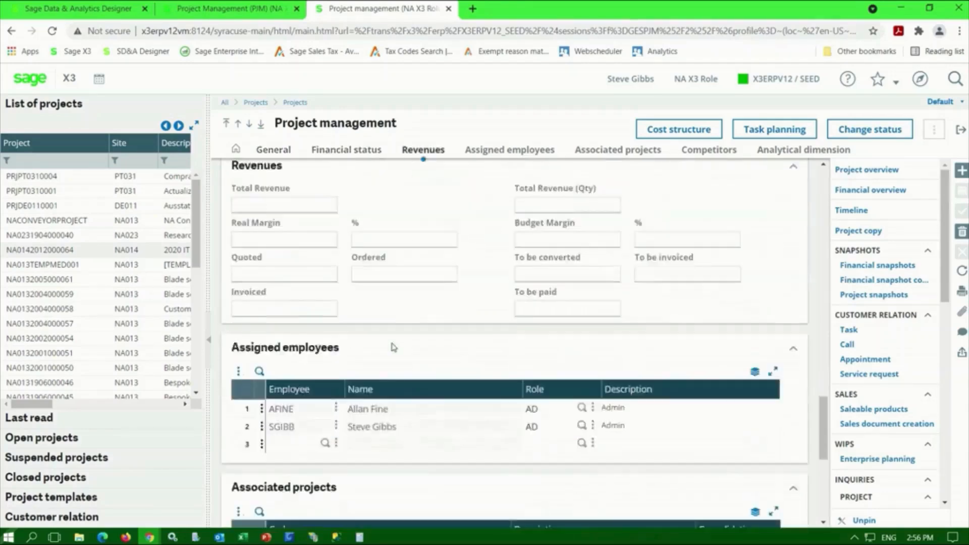
{"action": "scroll", "coordinate": [394, 348], "scroll_direction": "down", "scroll_amount": 4}
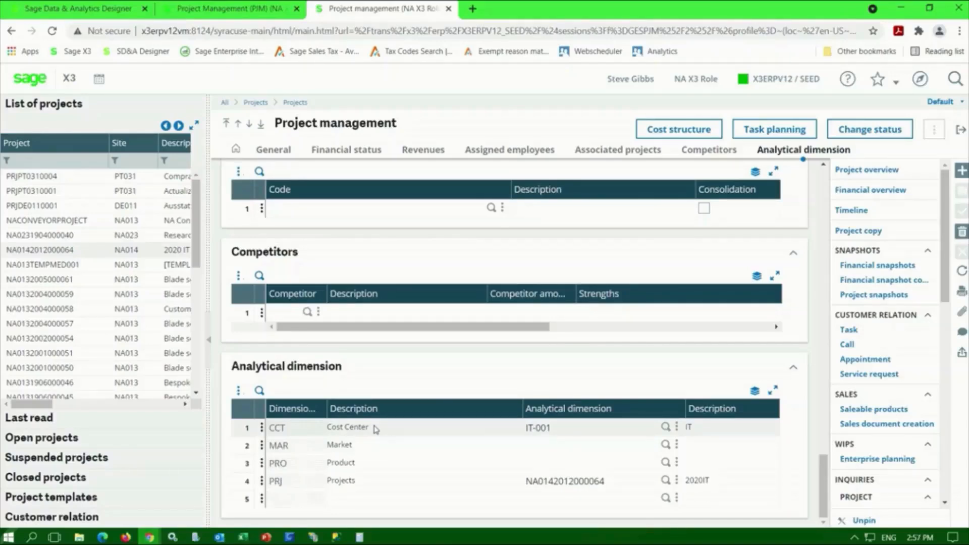
{"action": "left_click", "coordinate": [677, 130]}
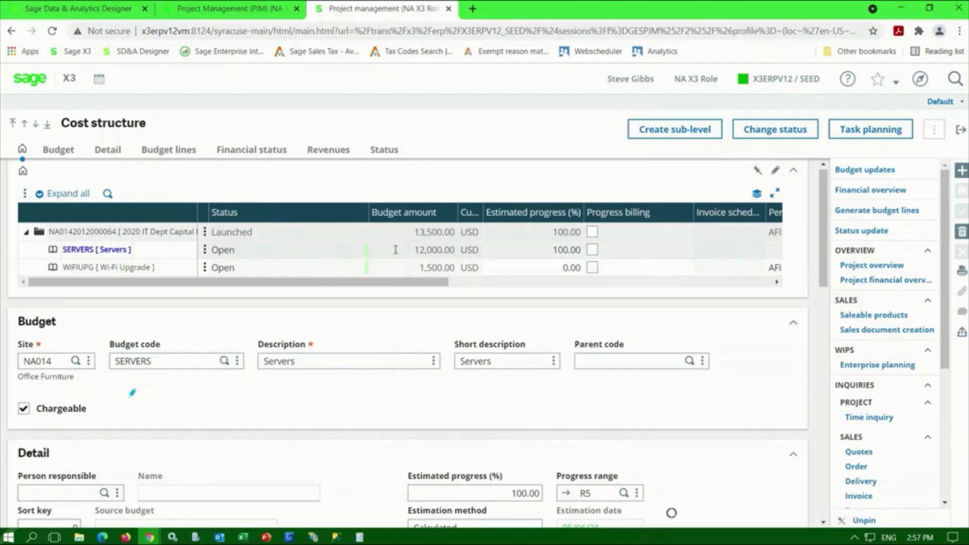
{"action": "left_click", "coordinate": [960, 130]}
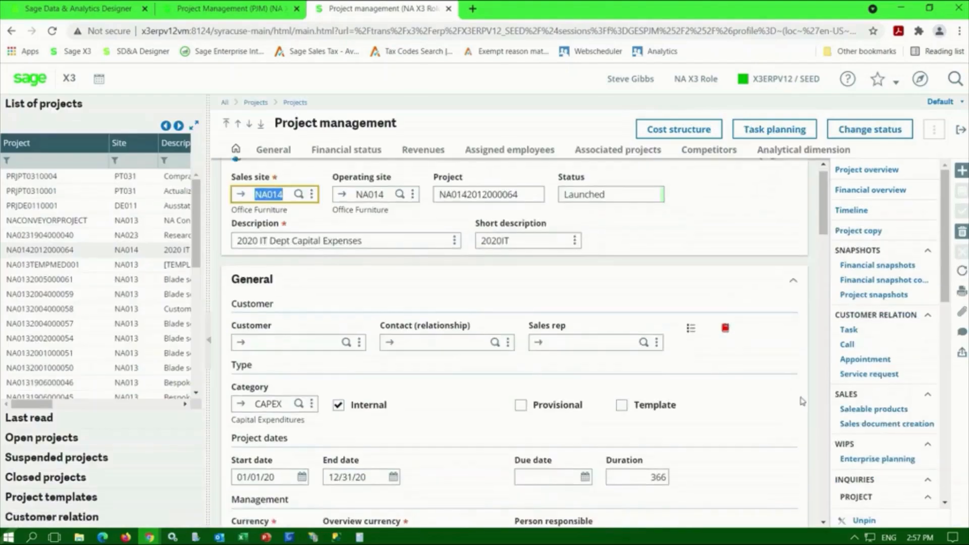
Step: Open the purchase invoice lines inquiry for the IT capital project and examine the listed invoices
{"action": "scroll", "coordinate": [907, 418], "scroll_direction": "down", "scroll_amount": 6}
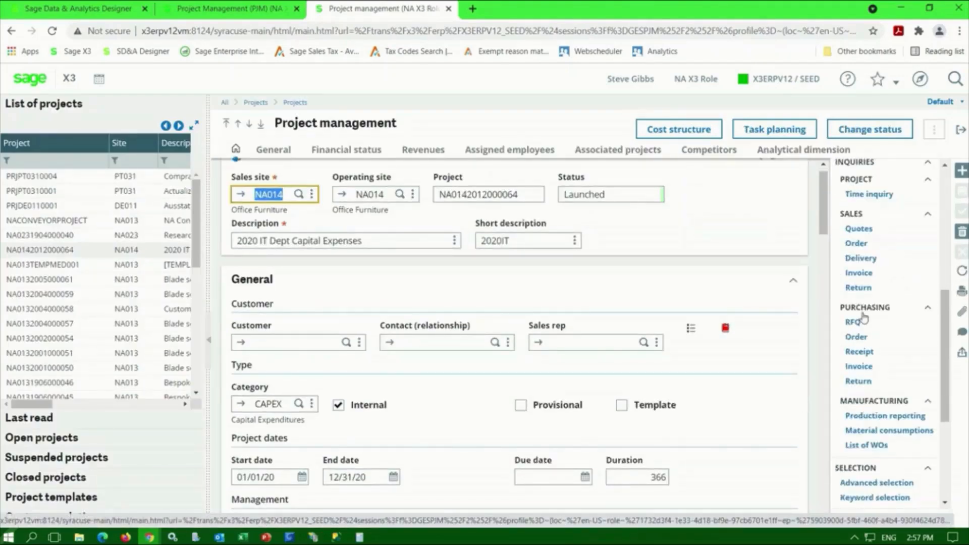
{"action": "left_click", "coordinate": [853, 368]}
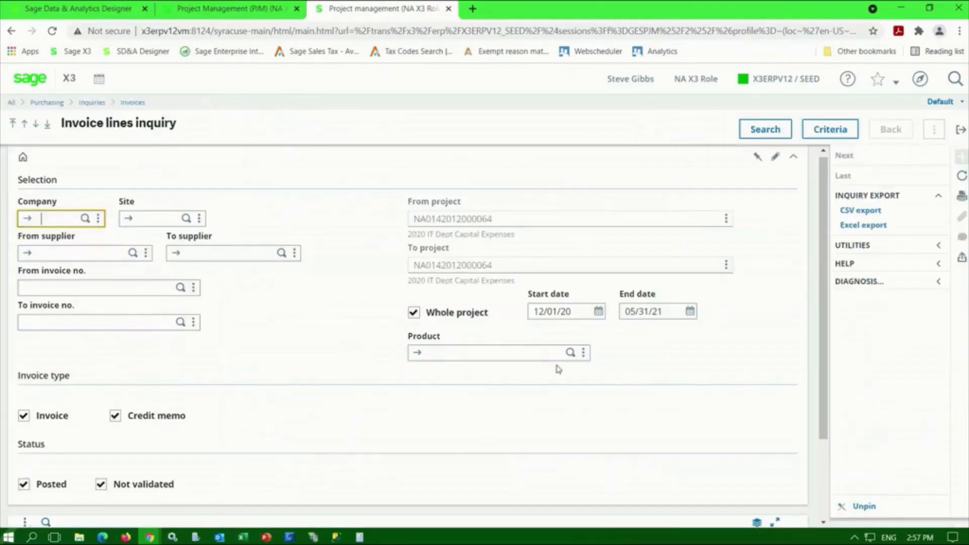
{"action": "scroll", "coordinate": [504, 371], "scroll_direction": "down", "scroll_amount": 2}
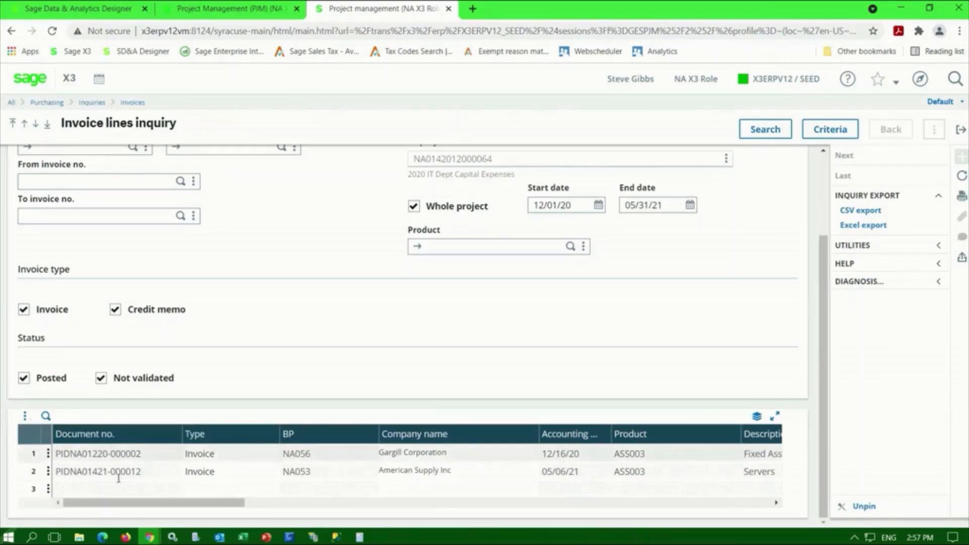
Step: Trace the American Supply Inc servers invoice line through the purchase journal traceability and open its linked asset record
{"action": "left_click", "coordinate": [47, 474]}
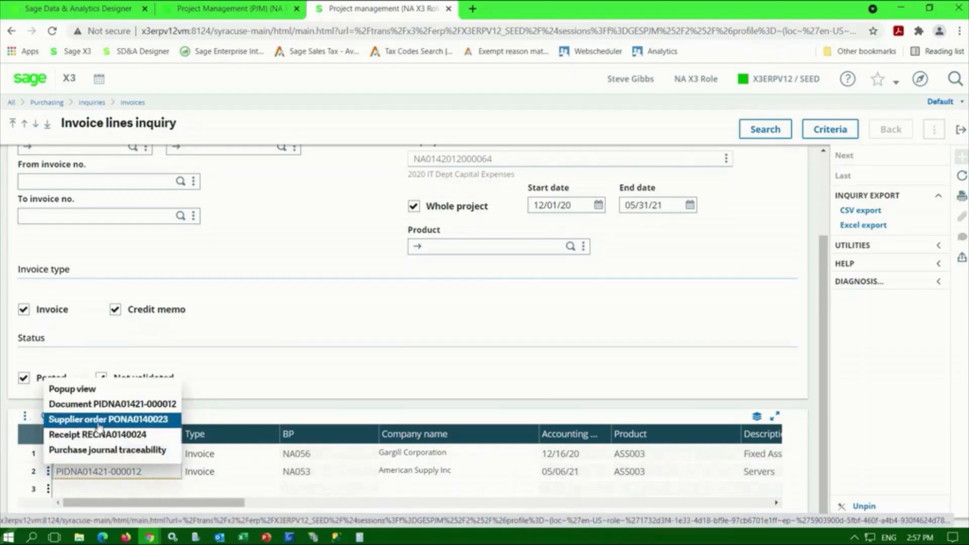
{"action": "left_click", "coordinate": [111, 451]}
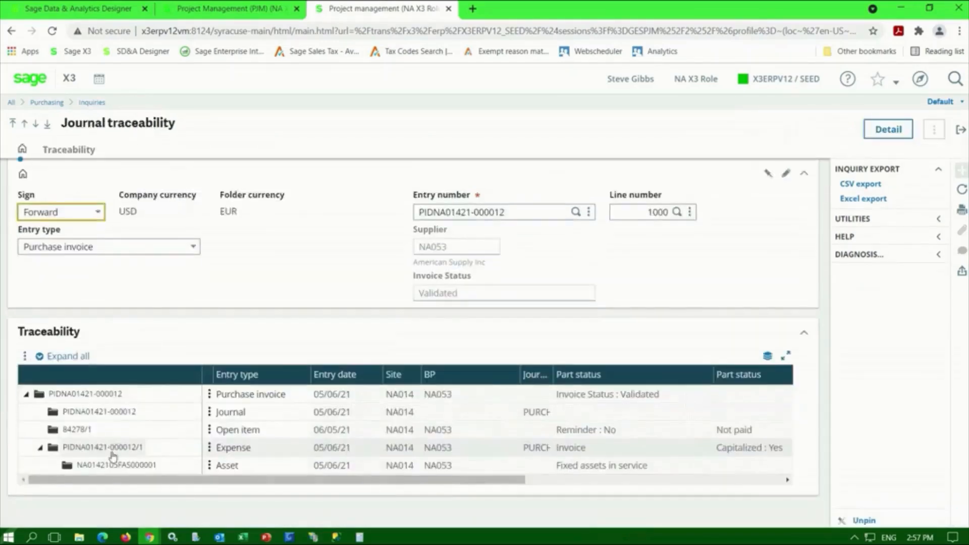
{"action": "left_click", "coordinate": [209, 465]}
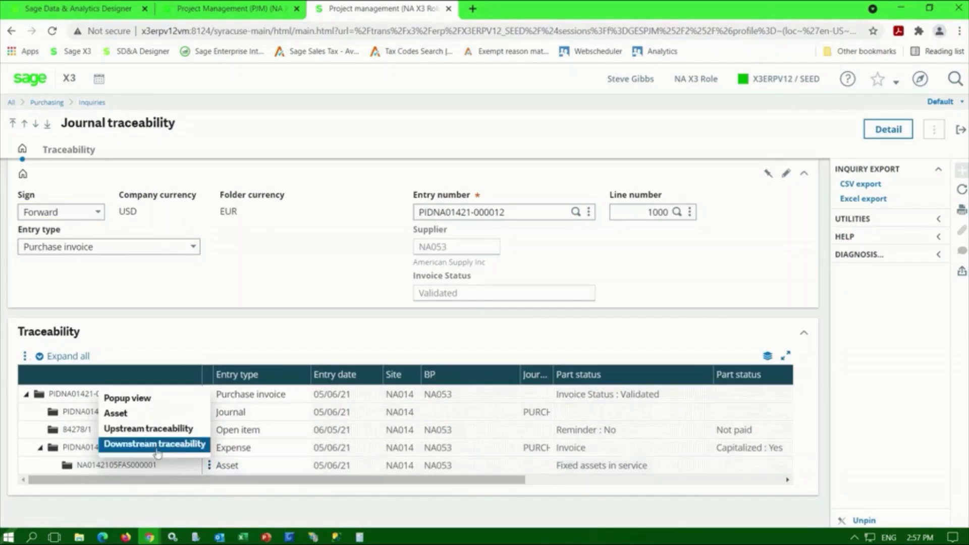
{"action": "left_click", "coordinate": [126, 419]}
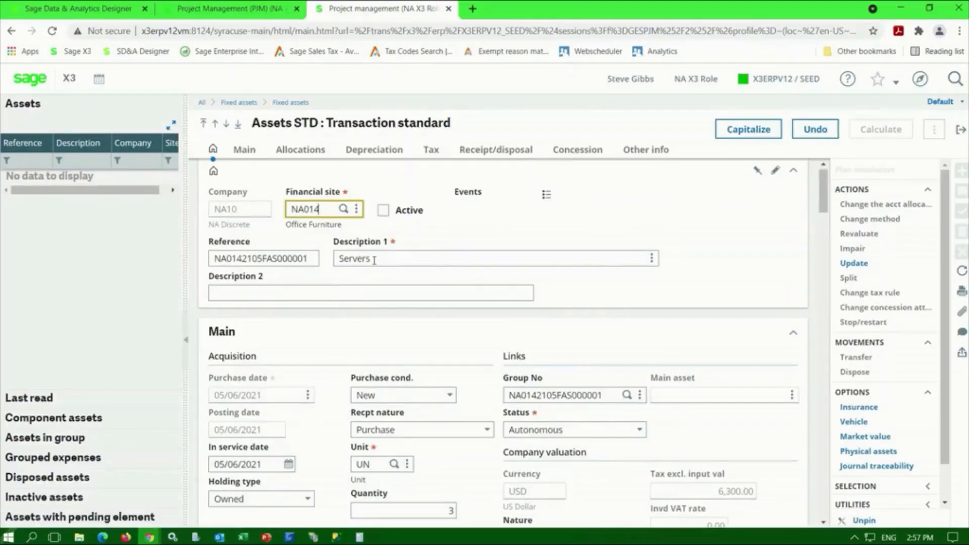
Step: Review the Servers asset's acquisition, characteristics and valuation details, and return to the IT capital project record
{"action": "scroll", "coordinate": [301, 299], "scroll_direction": "down", "scroll_amount": 2}
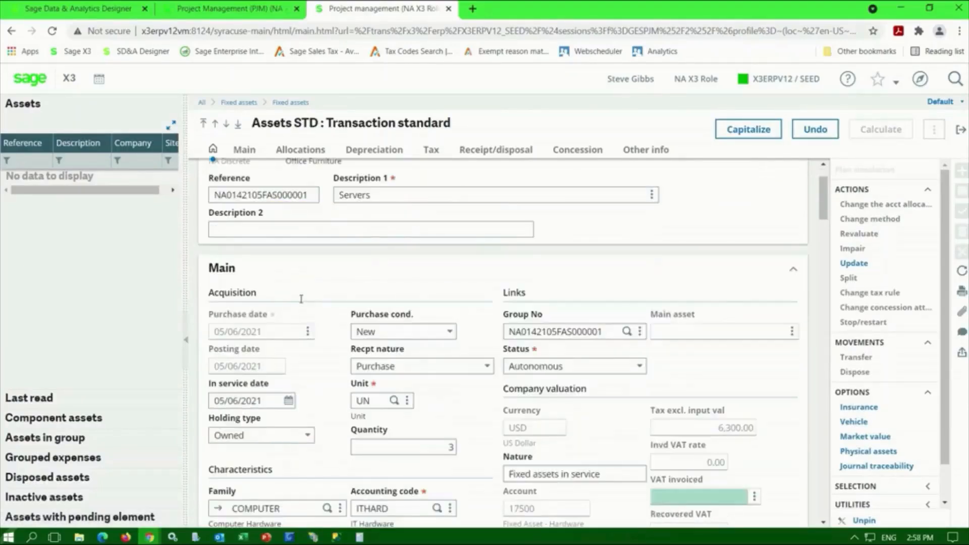
{"action": "scroll", "coordinate": [302, 299], "scroll_direction": "down", "scroll_amount": 2}
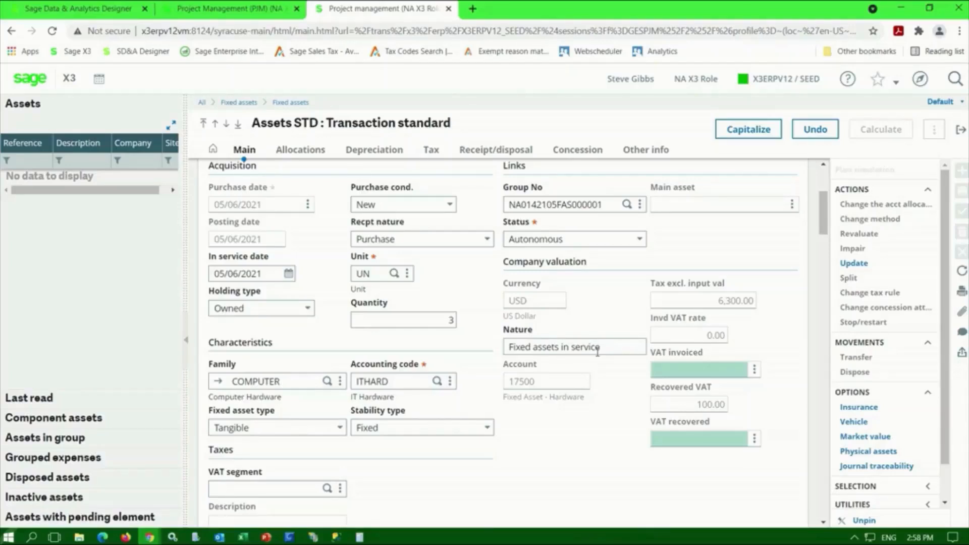
{"action": "left_click", "coordinate": [960, 132]}
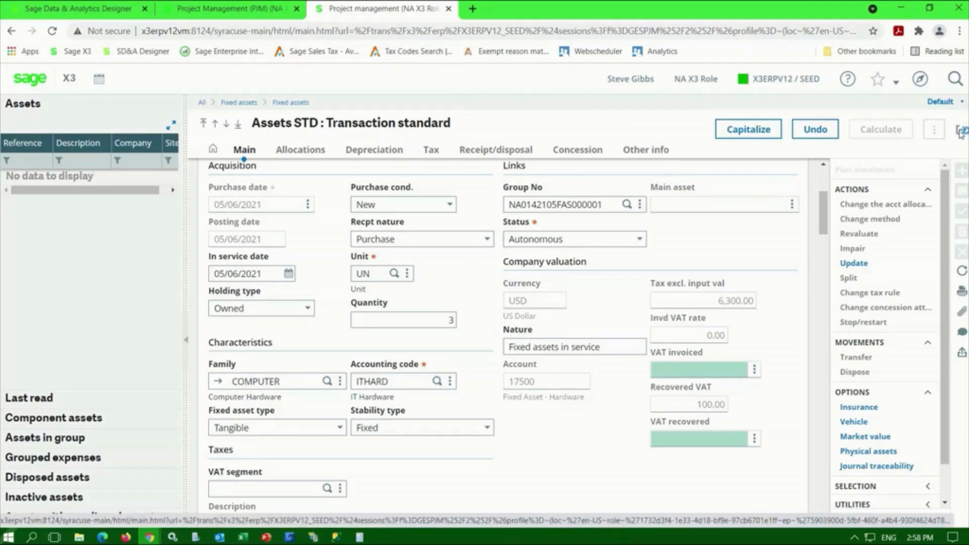
{"action": "left_click", "coordinate": [960, 132]}
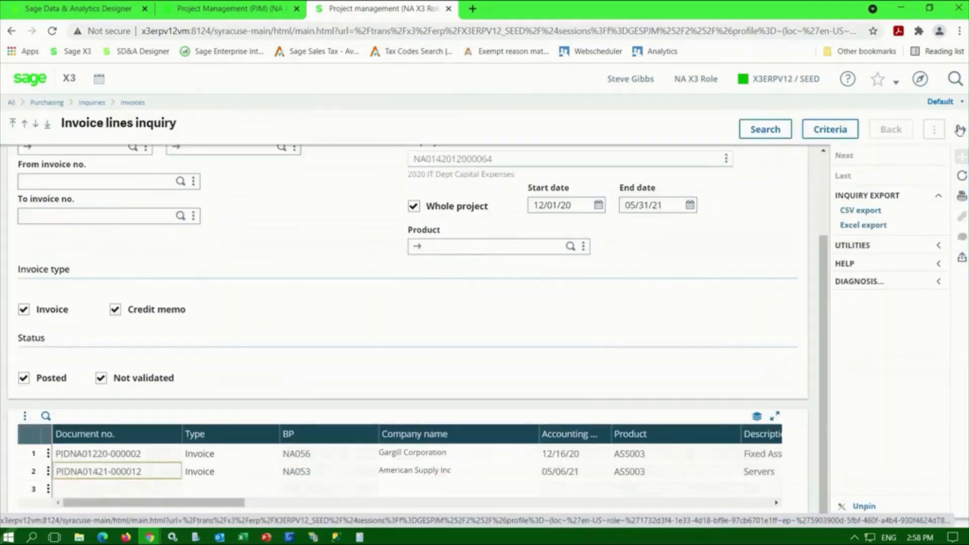
{"action": "left_click", "coordinate": [958, 132]}
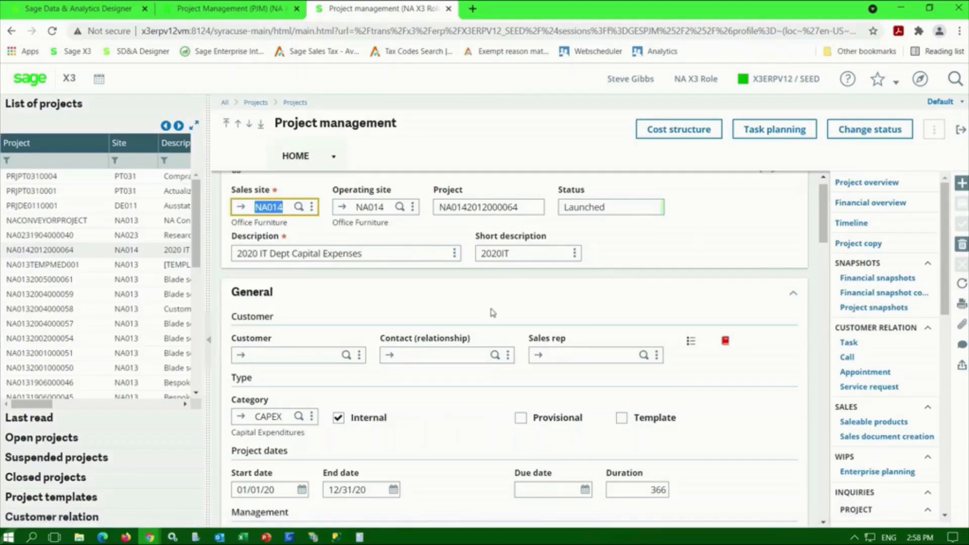
Step: Return to the Project Management landing page and examine the My Assignments on Tasks list in full view, including loads and task progress
{"action": "left_click", "coordinate": [34, 81]}
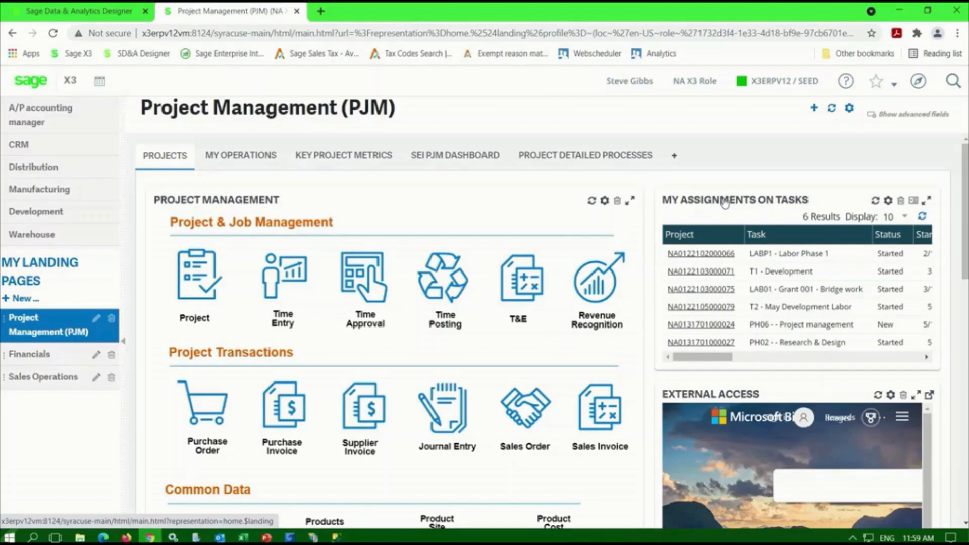
{"action": "left_click", "coordinate": [927, 202]}
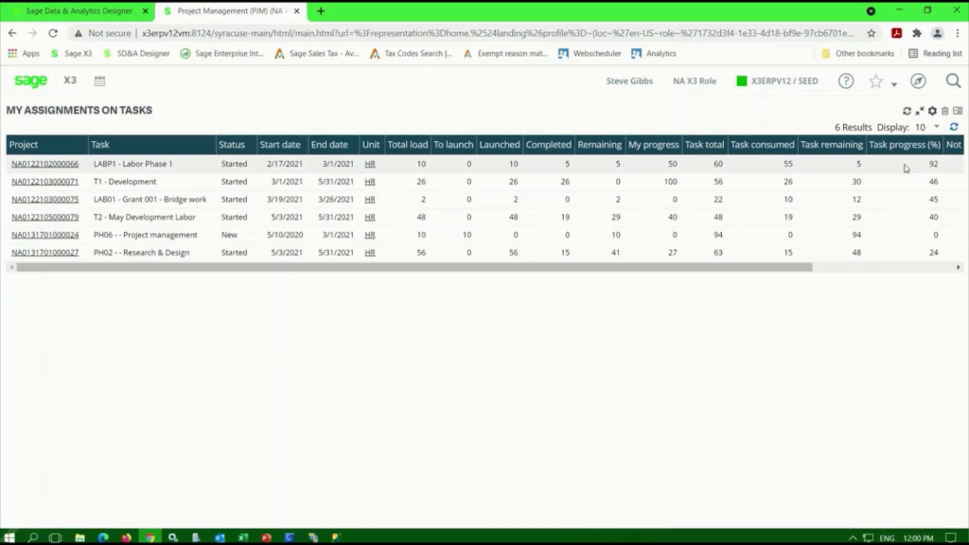
{"action": "left_click", "coordinate": [920, 113]}
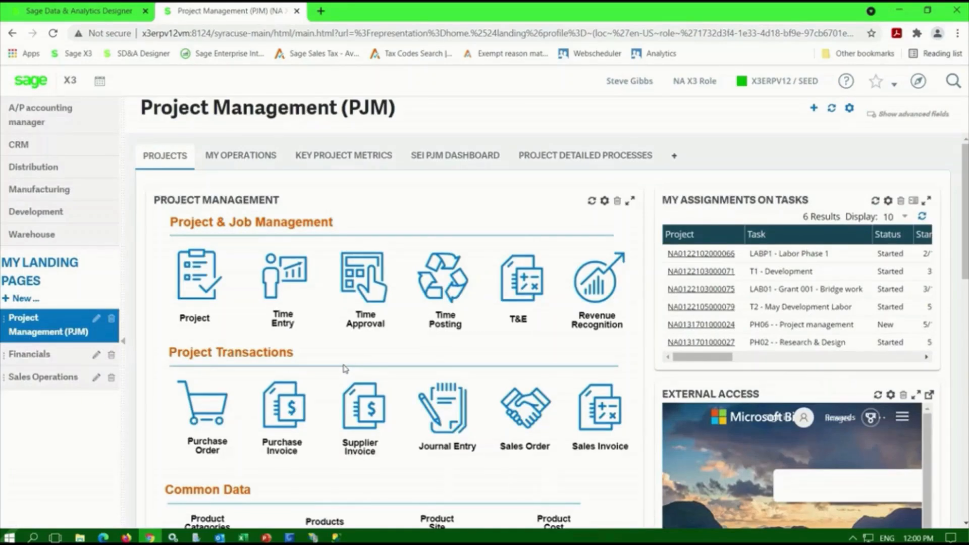
Step: Open the weekly timesheet through Time Entry and enter Thursday hours of 6 for build labor and 2 for Engine and mechanical study
{"action": "left_click", "coordinate": [292, 281]}
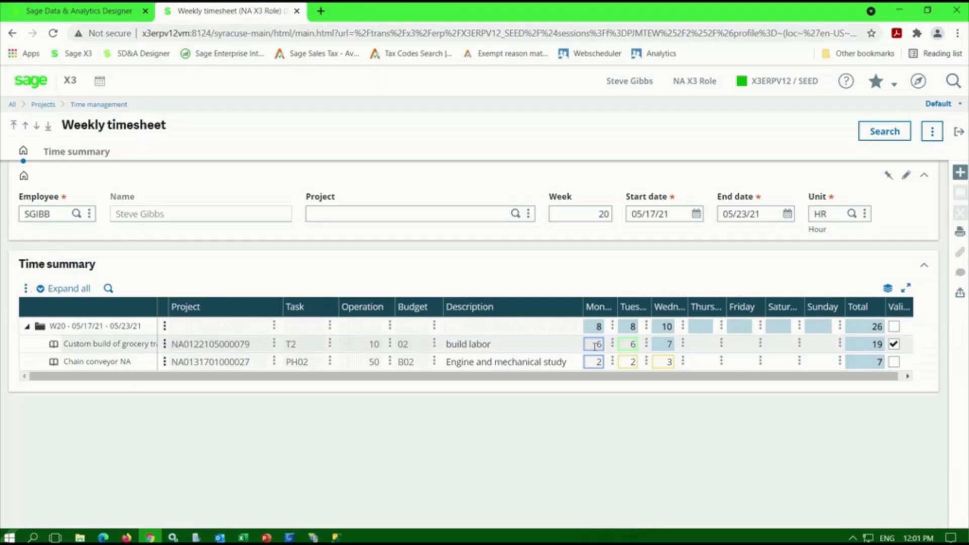
{"action": "left_click", "coordinate": [700, 345]}
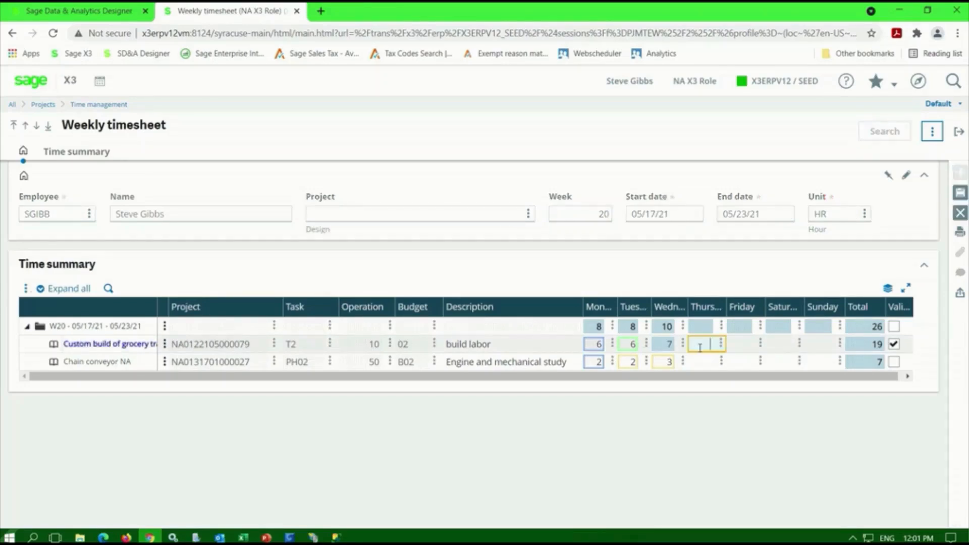
{"action": "type", "text": "6"}
{"action": "left_click", "coordinate": [699, 361]}
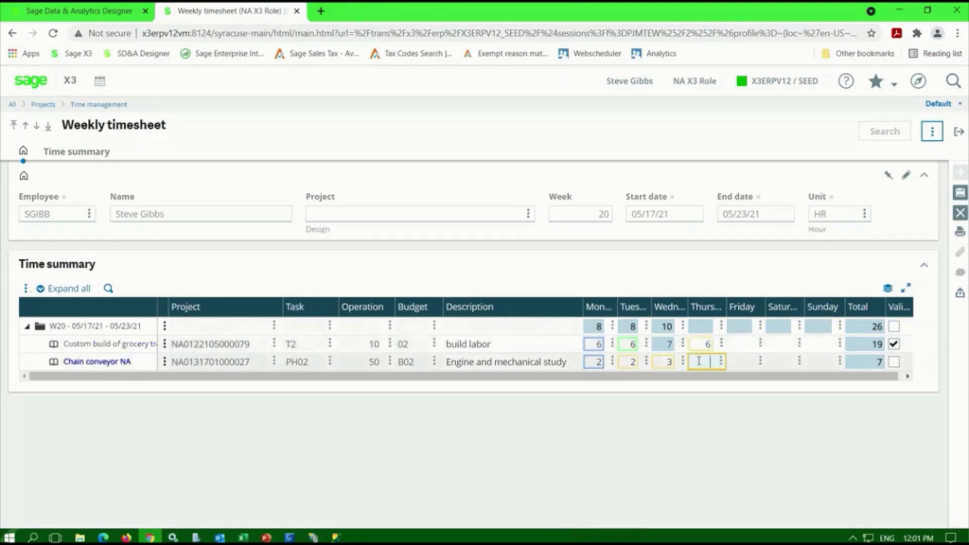
{"action": "type", "text": "2"}
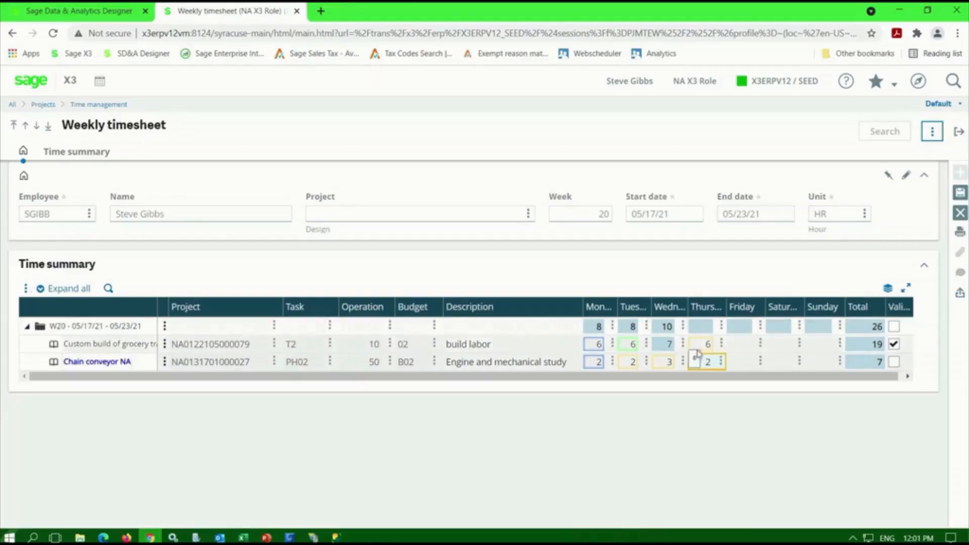
Step: In the Thursday build labor entry's time entry detail, add the description "build work" and a comment "Approved and reviewed by" with the reviewer's first name
{"action": "left_click", "coordinate": [702, 345]}
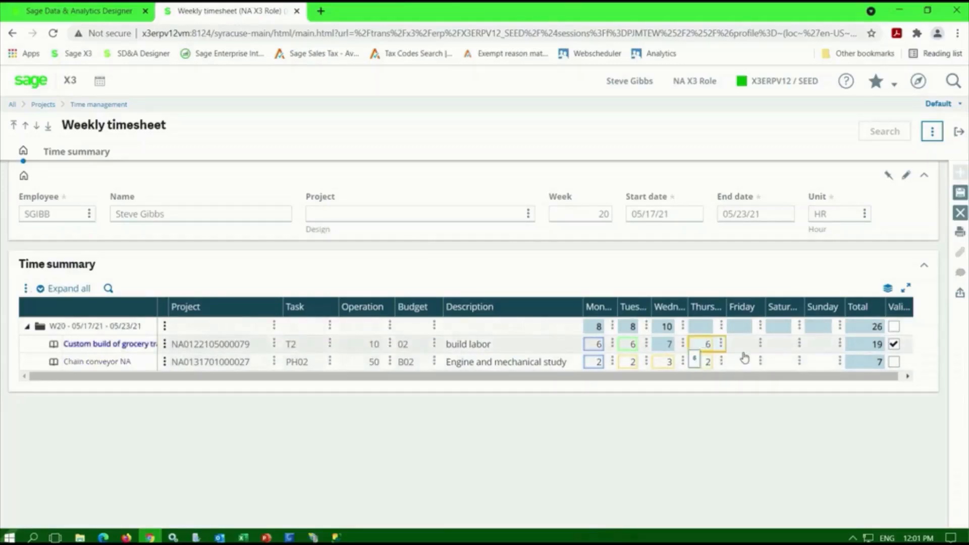
{"action": "left_click", "coordinate": [722, 347]}
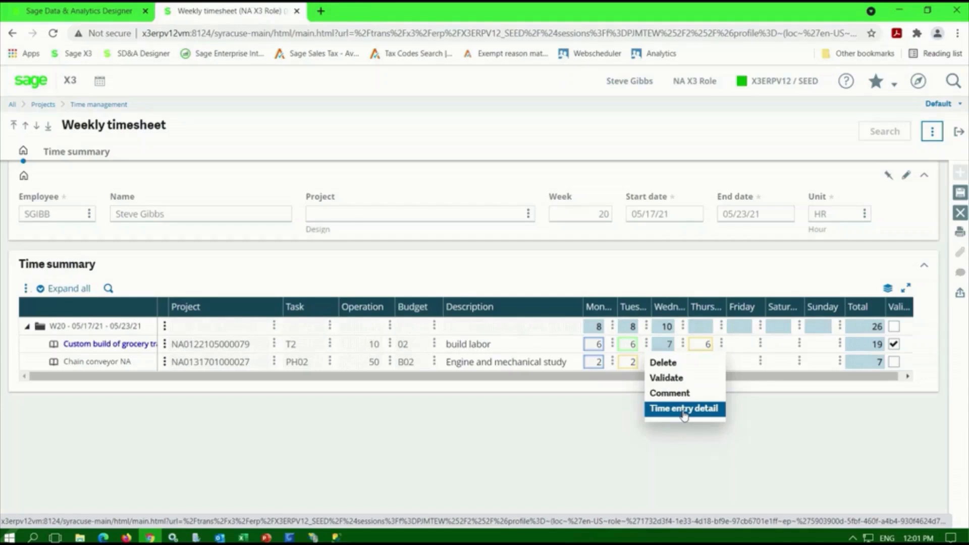
{"action": "left_click", "coordinate": [684, 410]}
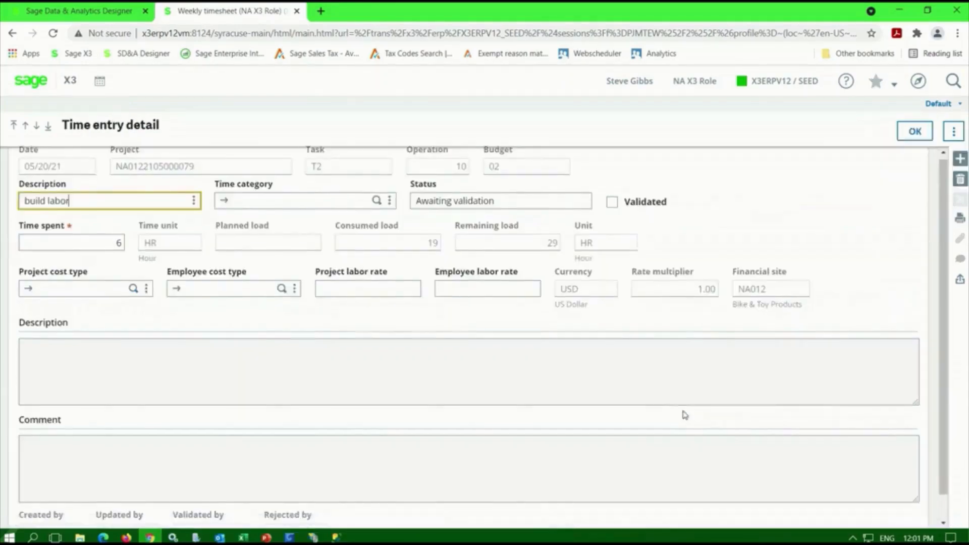
{"action": "left_click", "coordinate": [153, 370]}
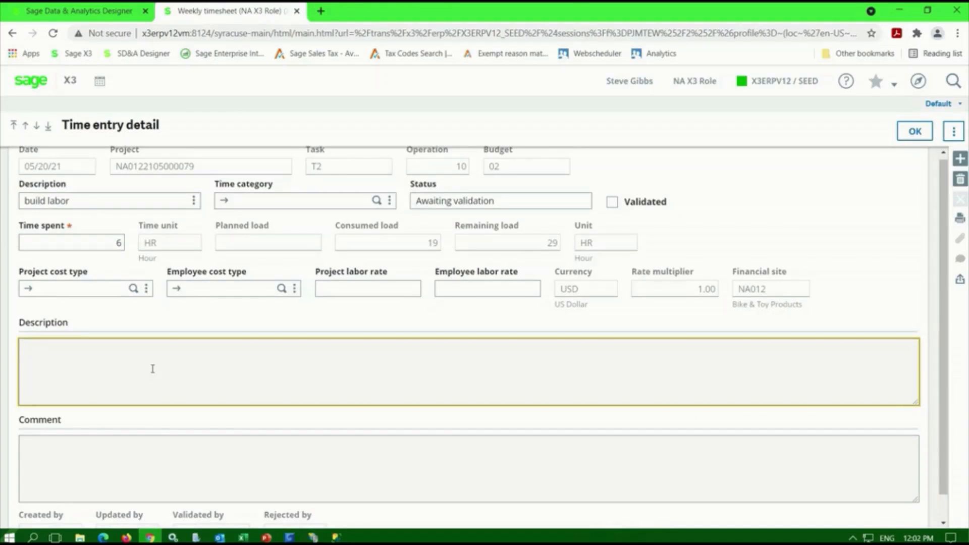
{"action": "type", "text": "build work"}
{"action": "key", "text": "Tab"}
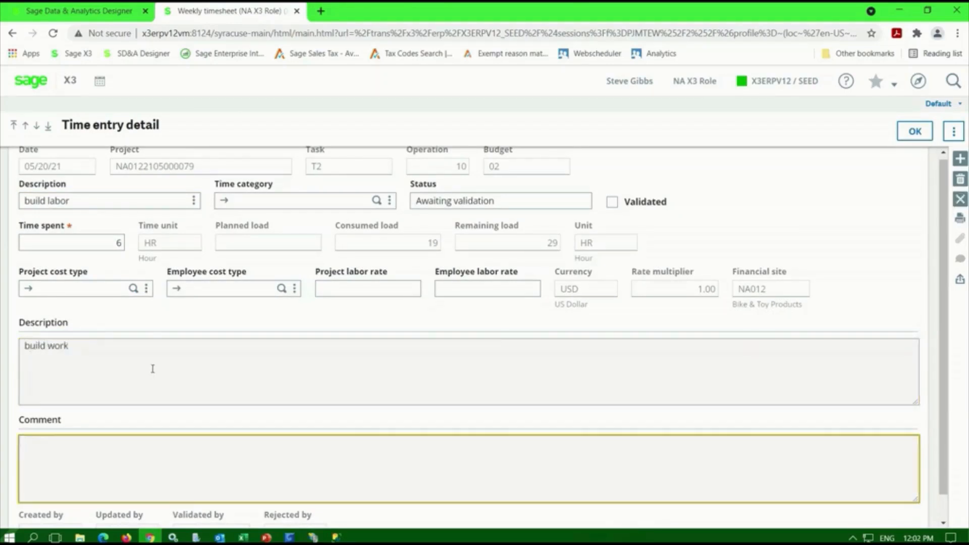
{"action": "type", "text": "Approved and reviewed by S"}
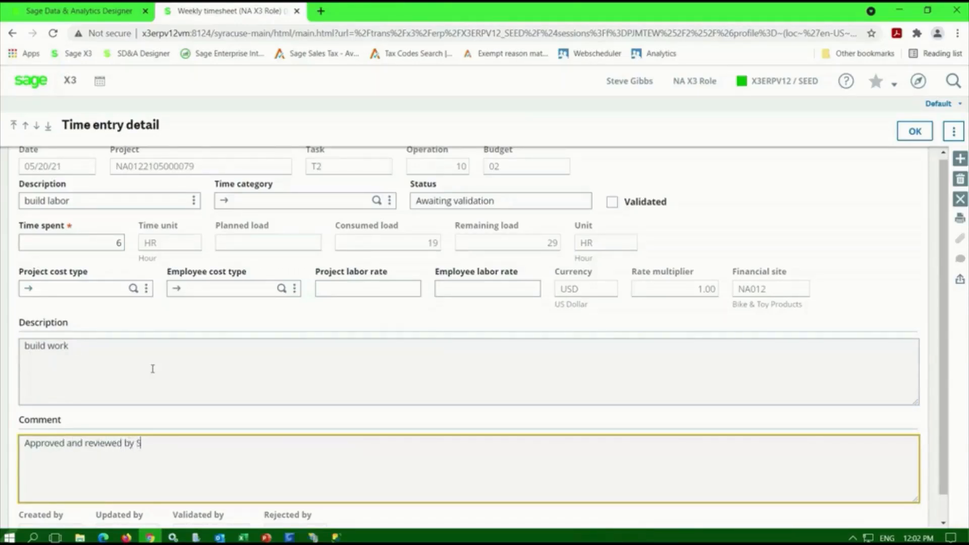
{"action": "type", "text": "usam"}
{"action": "key", "text": "BackSpace"}
{"action": "type", "text": "n"}
{"action": "left_click", "coordinate": [910, 144]}
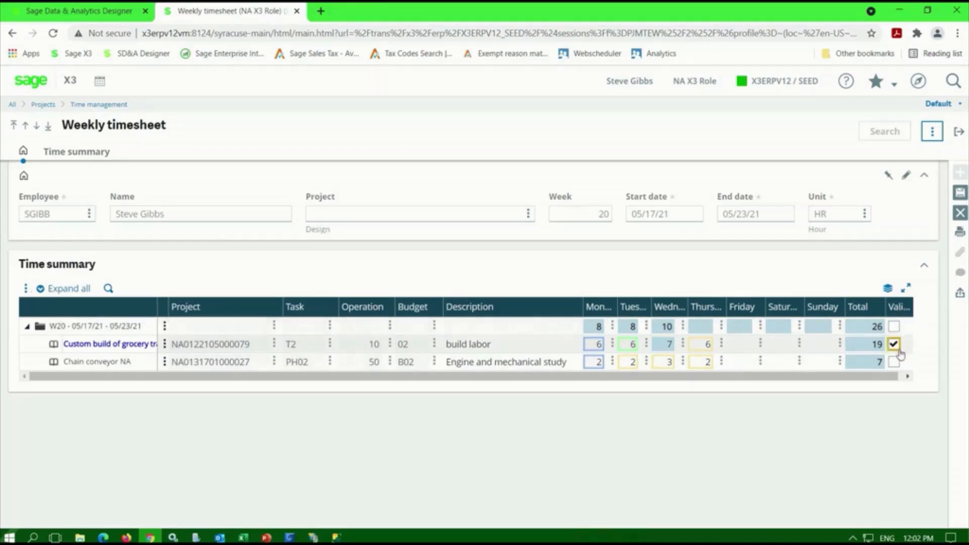
Step: Validate the Thursday time entries for both the build labor and the Engine and mechanical study lines
{"action": "left_click", "coordinate": [721, 345]}
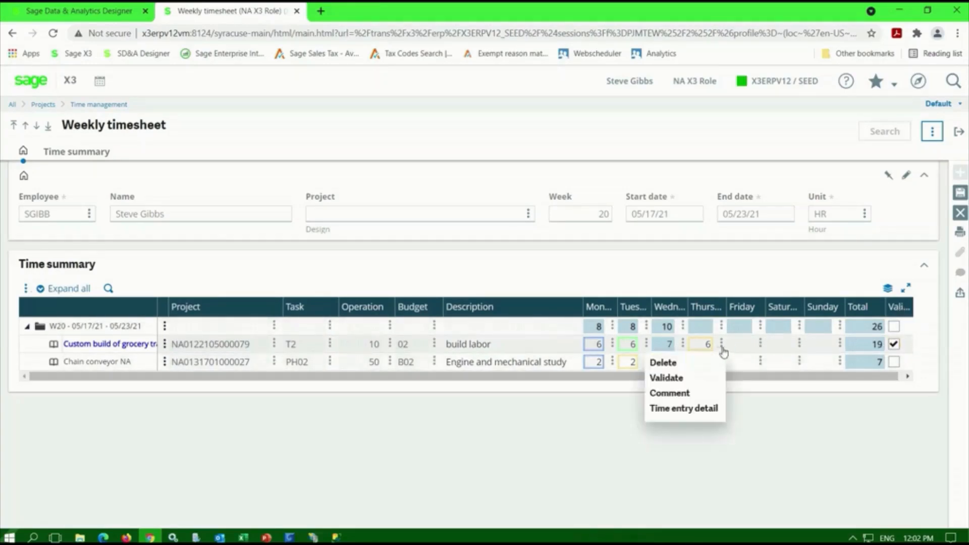
{"action": "left_click", "coordinate": [840, 434]}
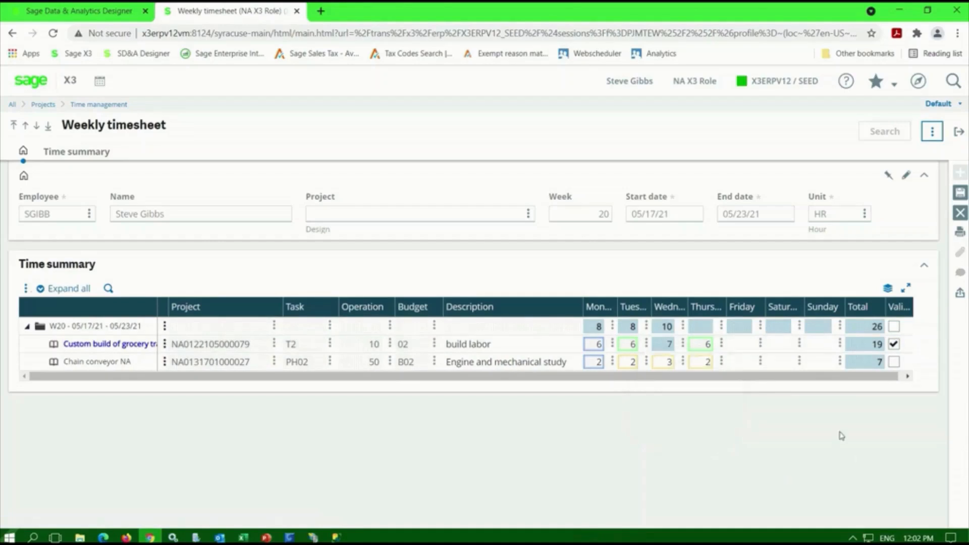
{"action": "left_click", "coordinate": [722, 362]}
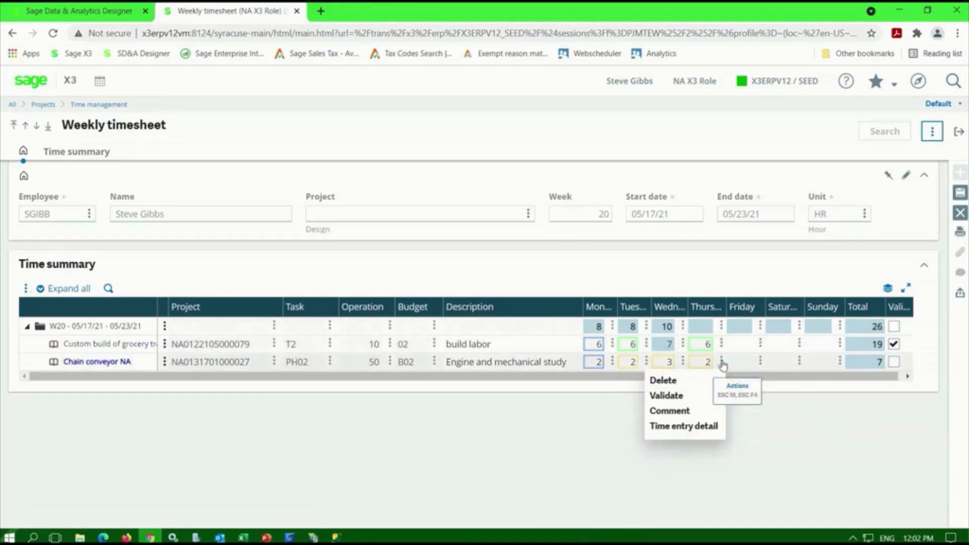
{"action": "left_click", "coordinate": [667, 396]}
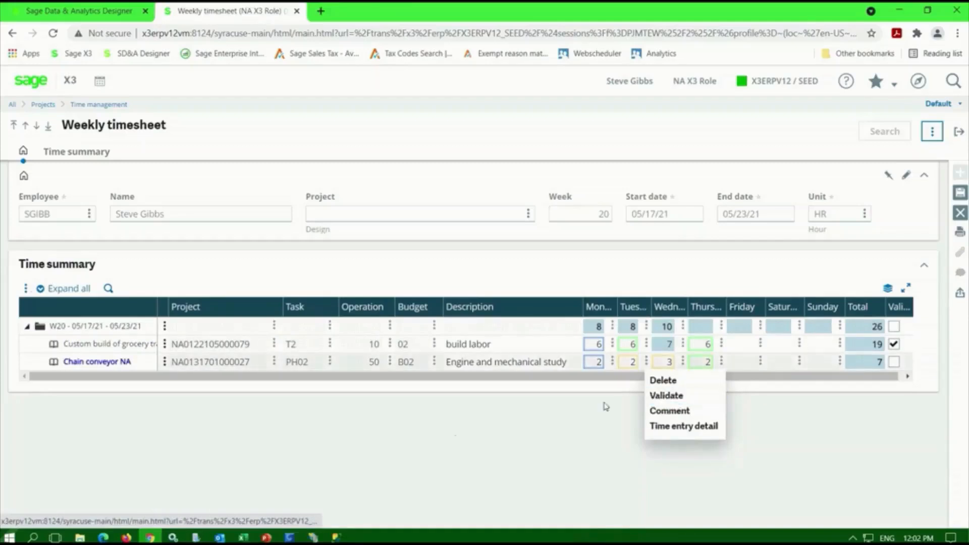
{"action": "left_click", "coordinate": [457, 440]}
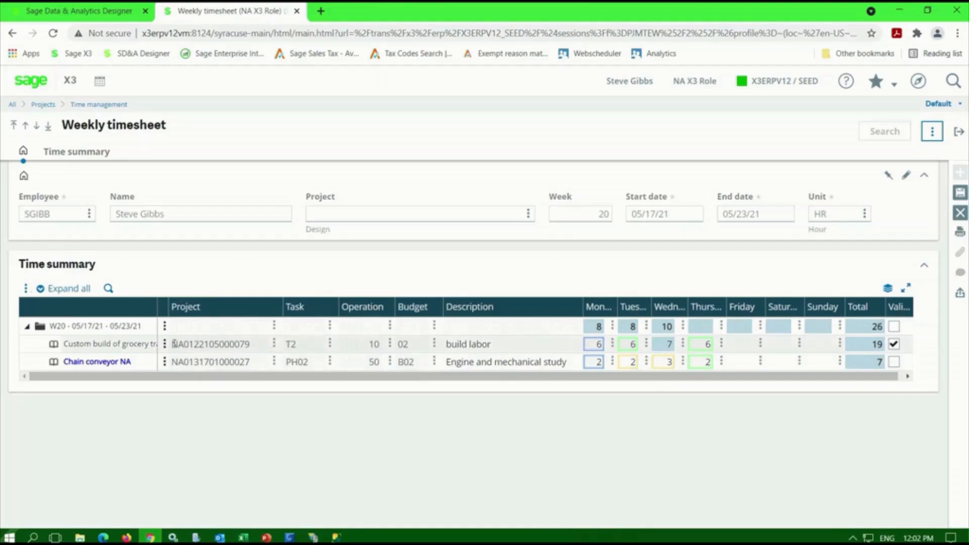
Step: Display the time entry split of the build labor line and save the weekly timesheet
{"action": "left_click", "coordinate": [165, 345]}
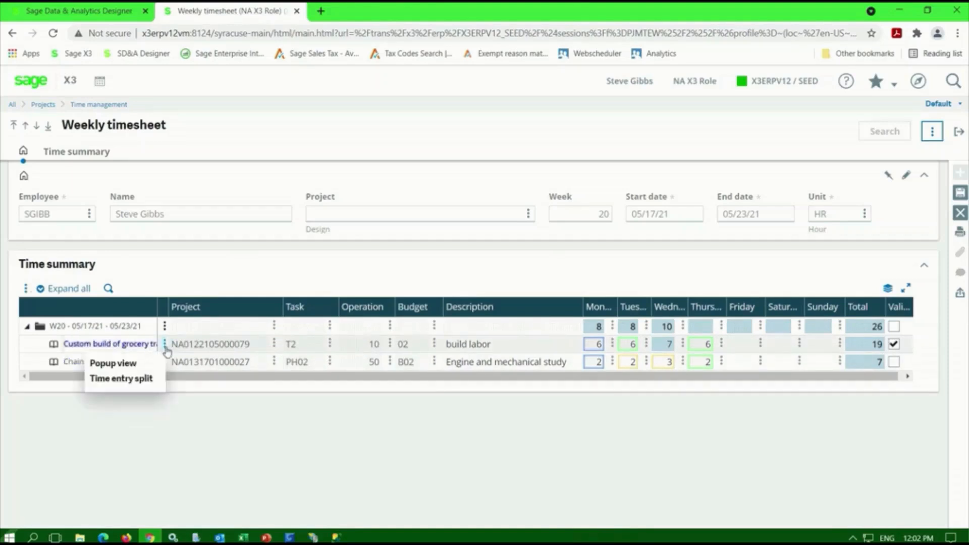
{"action": "left_click", "coordinate": [147, 379]}
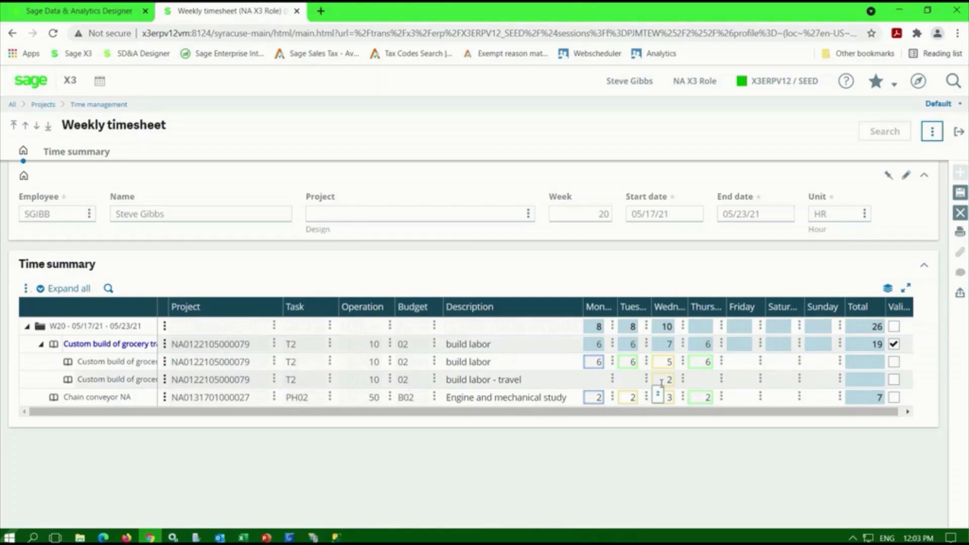
{"action": "left_click", "coordinate": [960, 200]}
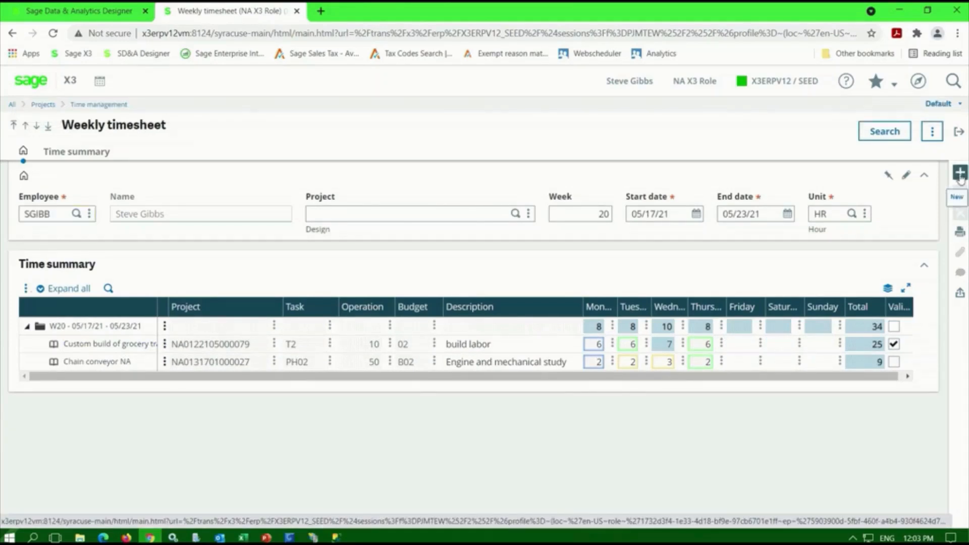
Step: Add a new line to the weekly timesheet for the budget described as Overhead - Paid time off (PTO), filtering the selection by "pto"
{"action": "left_click", "coordinate": [960, 174]}
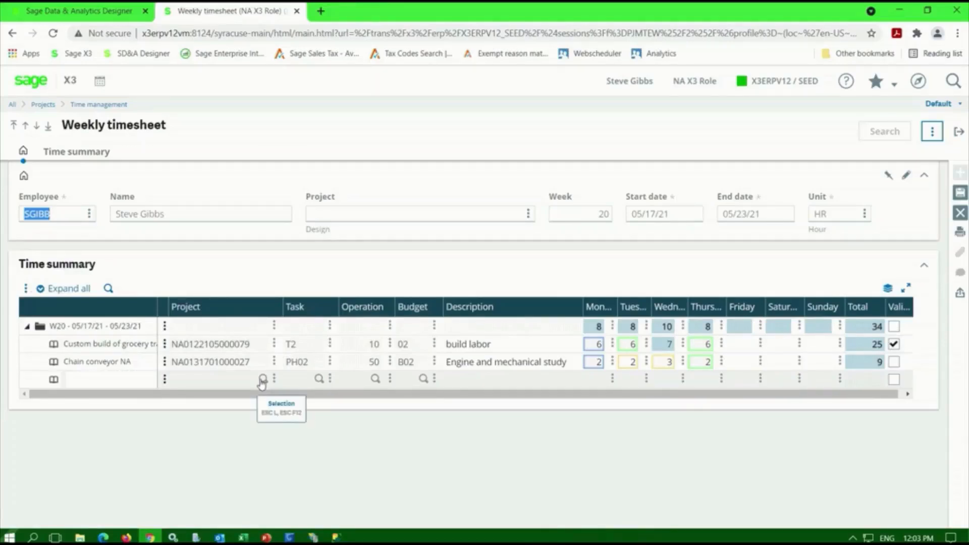
{"action": "left_click", "coordinate": [262, 381]}
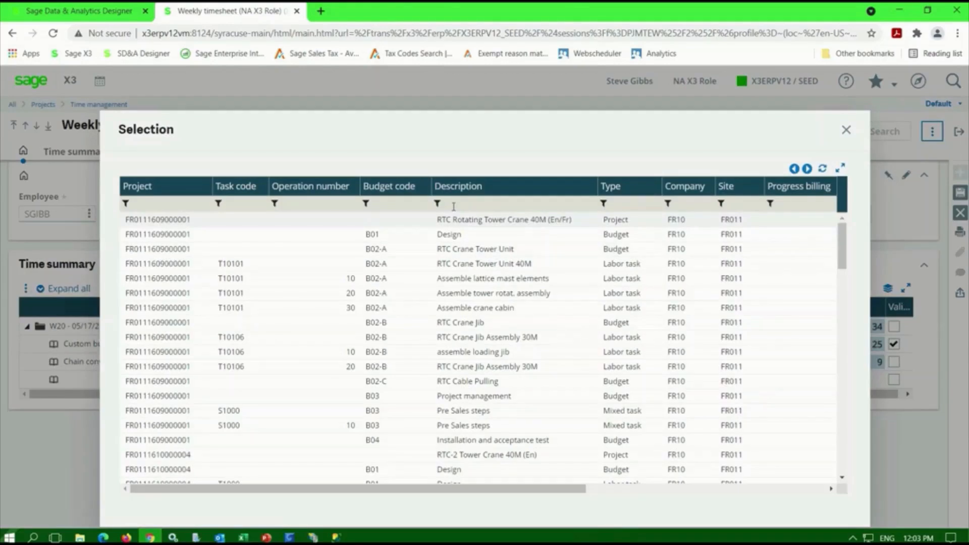
{"action": "left_click", "coordinate": [454, 205]}
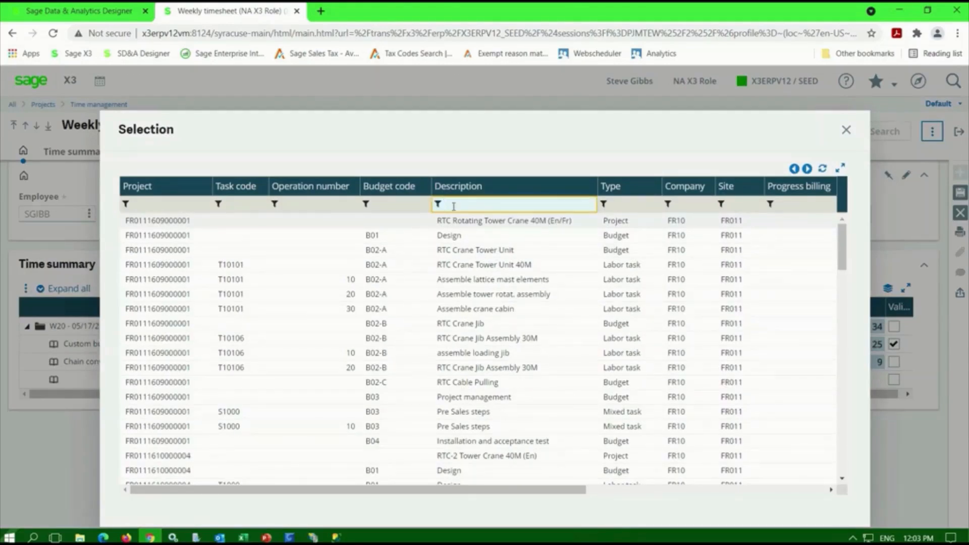
{"action": "type", "text": "pt"}
{"action": "type", "text": "g"}
{"action": "key", "text": "Return"}
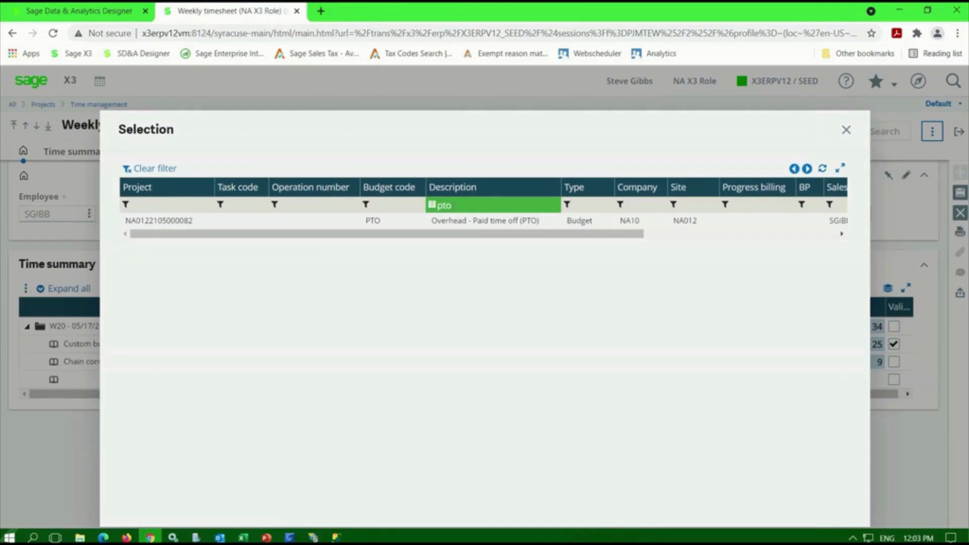
{"action": "left_click", "coordinate": [447, 225]}
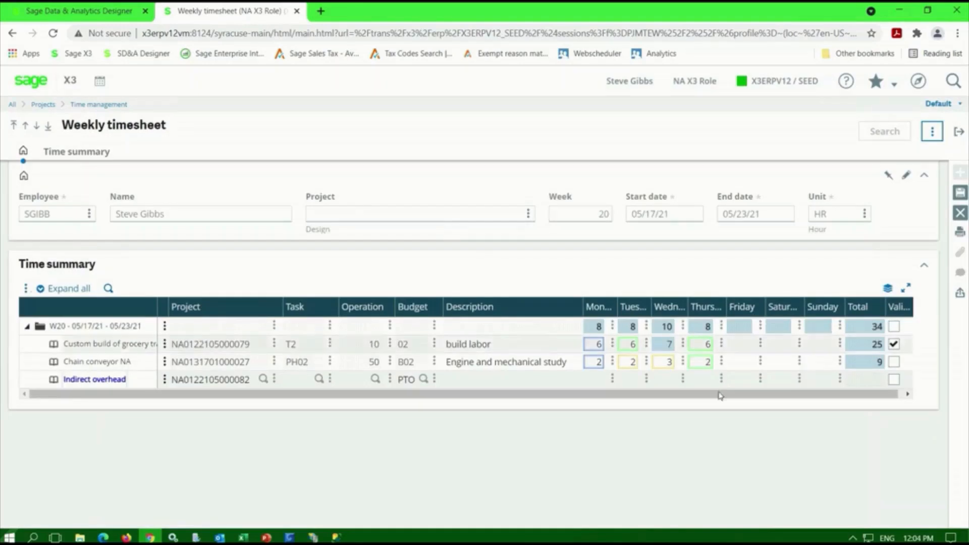
Step: Enter 8 hours on Friday for the PTO line and save the weekly timesheet
{"action": "left_click", "coordinate": [742, 378]}
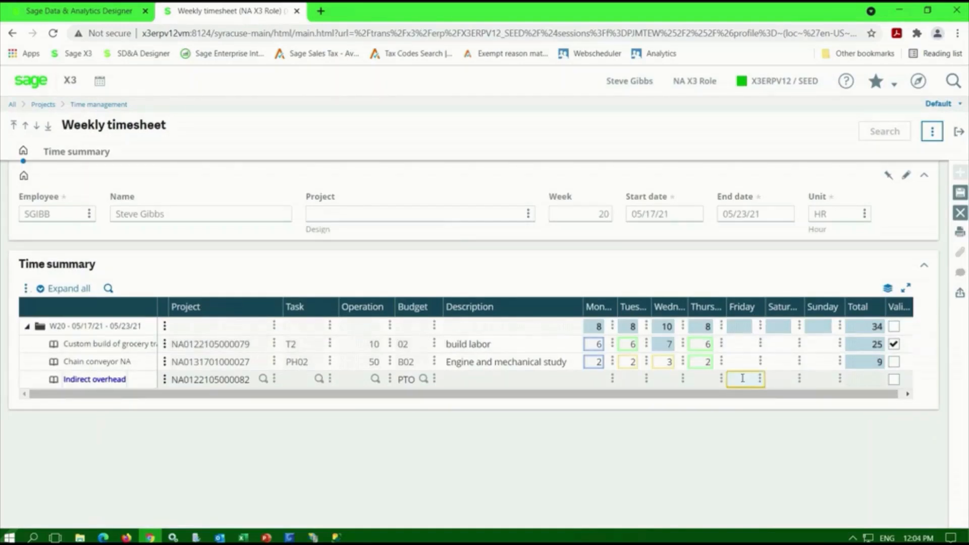
{"action": "type", "text": "8"}
{"action": "left_click", "coordinate": [744, 362]}
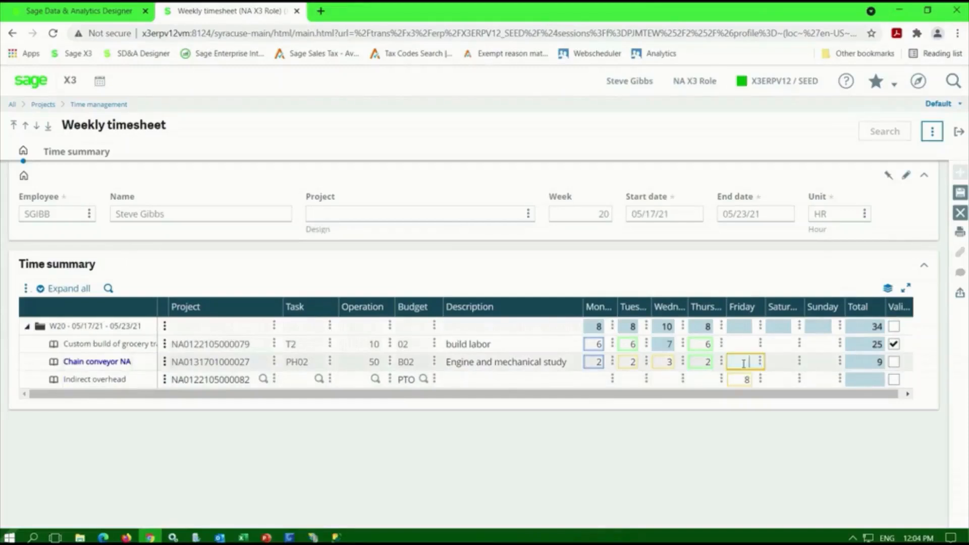
{"action": "left_click", "coordinate": [959, 194]}
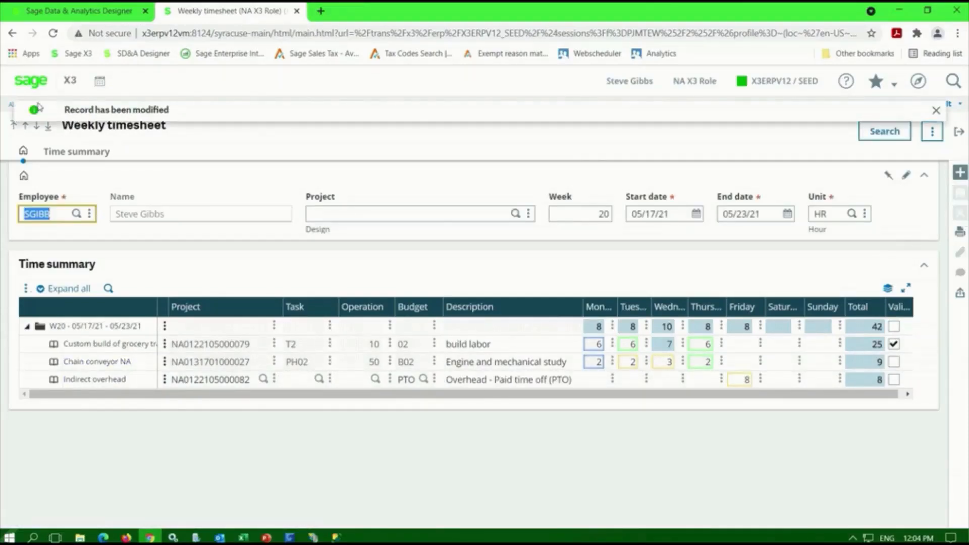
Step: Open the Project management function from the home page and restrict the project list to Trade Promotions
{"action": "left_click", "coordinate": [29, 81]}
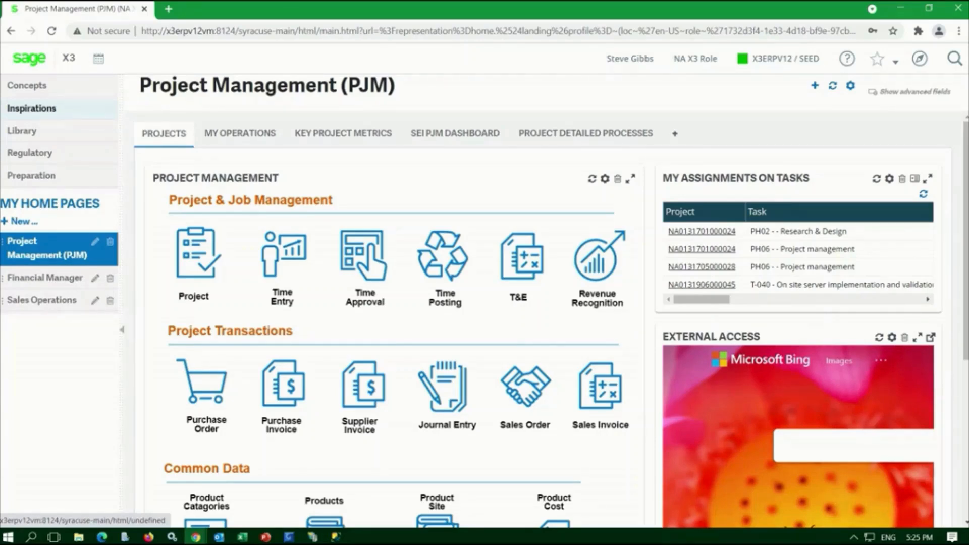
{"action": "left_click", "coordinate": [209, 266]}
{"action": "scroll", "coordinate": [873, 415], "scroll_direction": "down", "scroll_amount": 6}
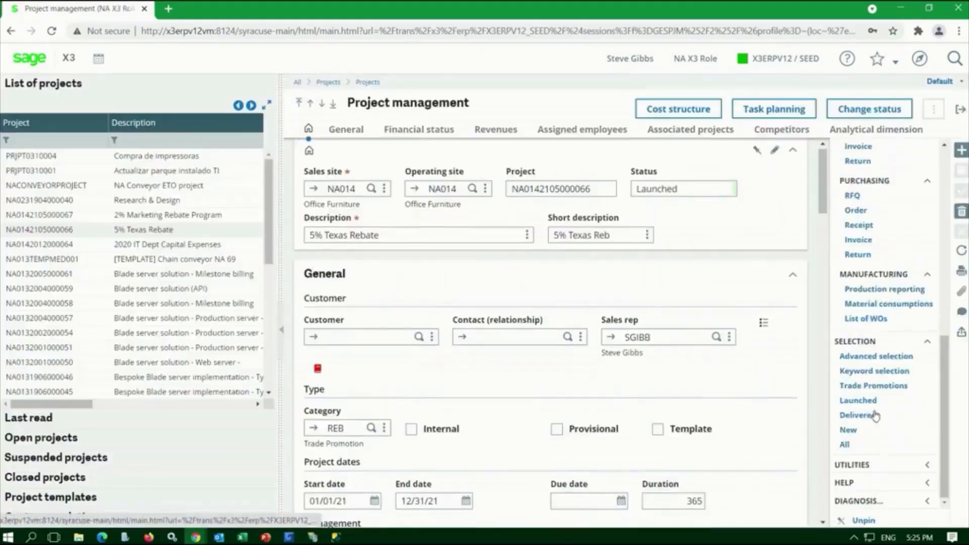
{"action": "left_click", "coordinate": [881, 387]}
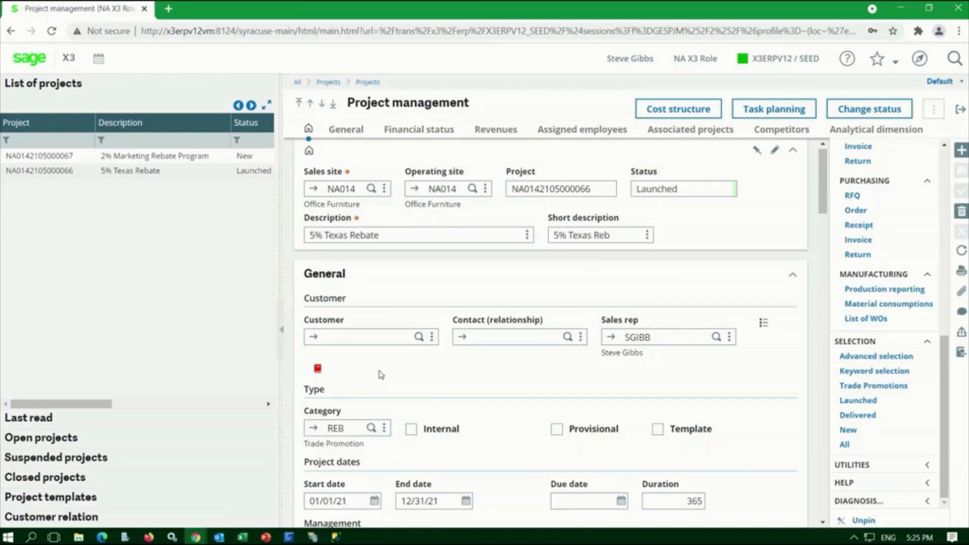
Step: Examine the 5% Texas Rebate project's category, dates, estimated revenue, description, comment, status and revenue figures
{"action": "scroll", "coordinate": [381, 374], "scroll_direction": "down", "scroll_amount": 3}
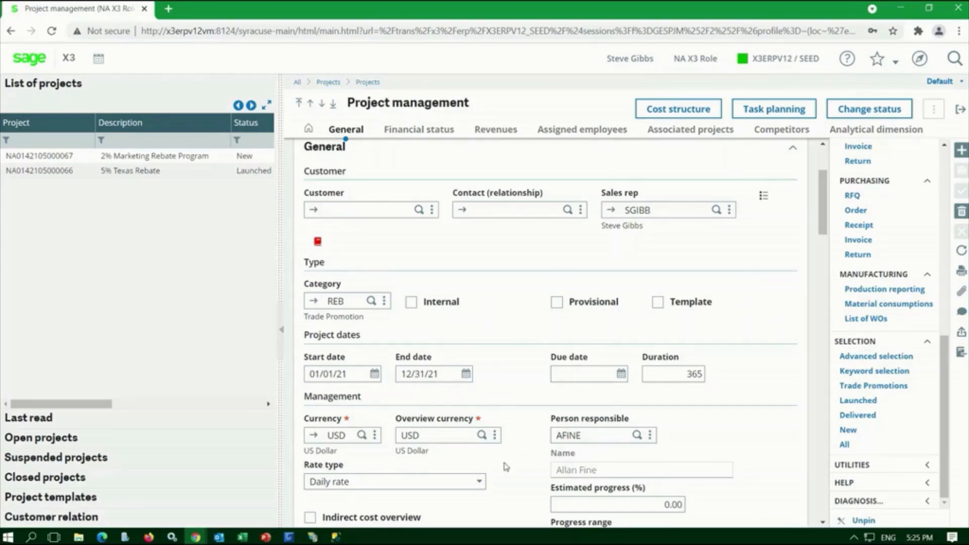
{"action": "scroll", "coordinate": [506, 467], "scroll_direction": "down", "scroll_amount": 5}
{"action": "scroll", "coordinate": [620, 487], "scroll_direction": "down", "scroll_amount": 2}
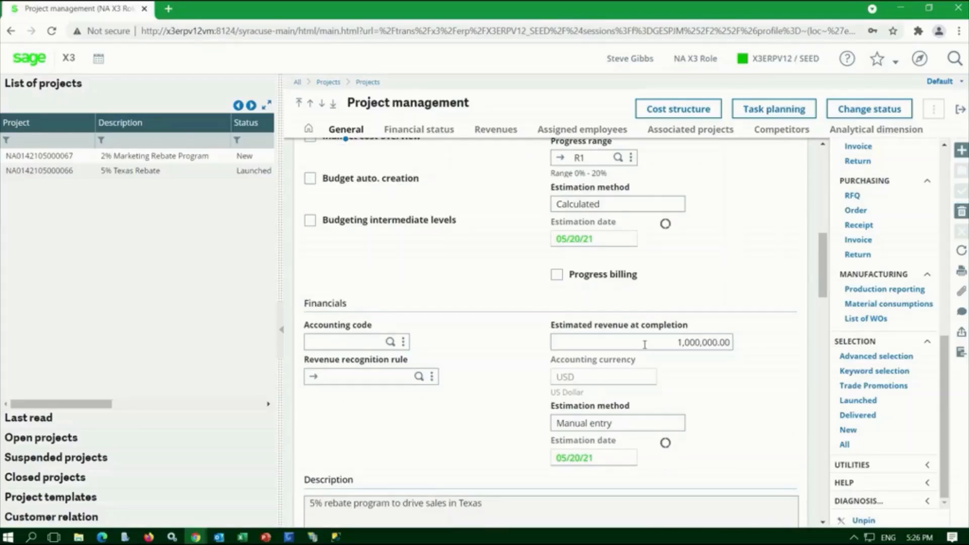
{"action": "scroll", "coordinate": [485, 436], "scroll_direction": "down", "scroll_amount": 1}
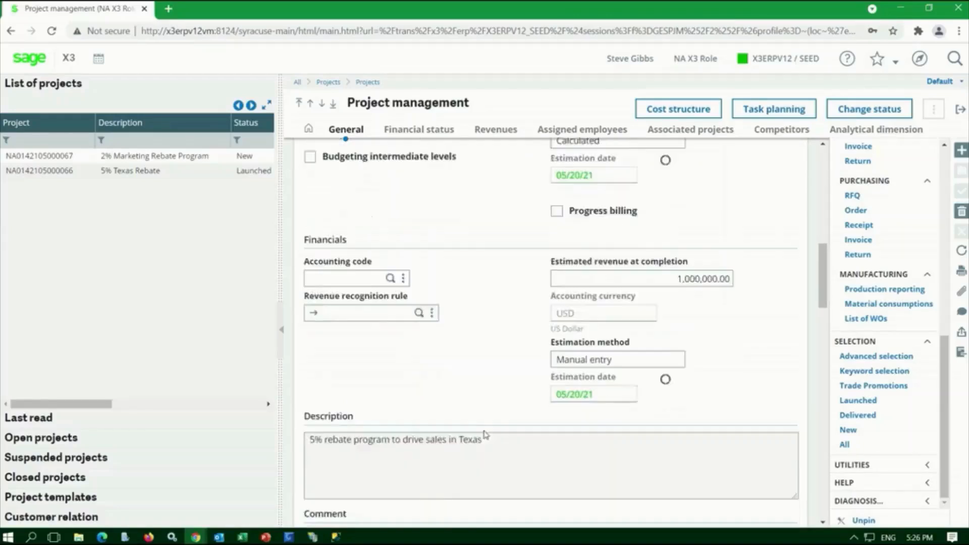
{"action": "scroll", "coordinate": [486, 435], "scroll_direction": "down", "scroll_amount": 4}
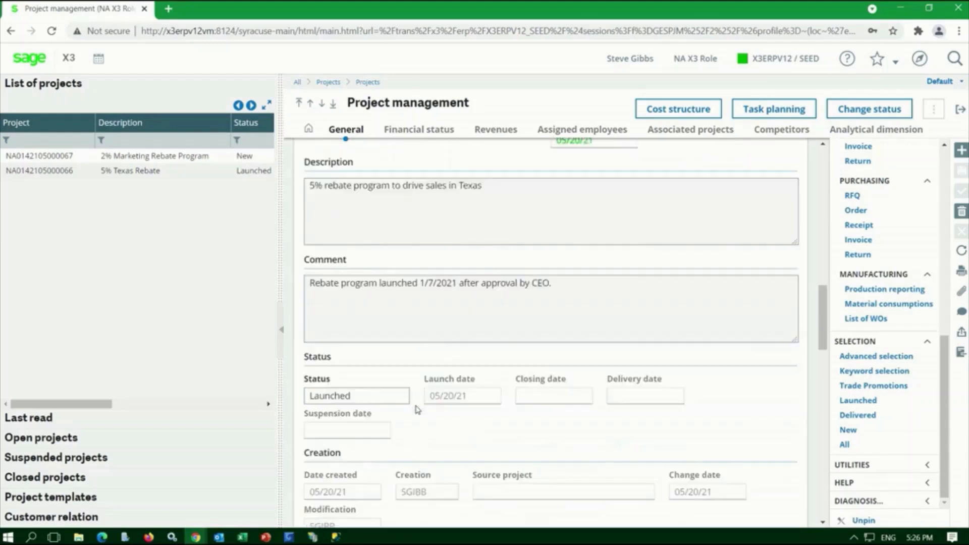
{"action": "scroll", "coordinate": [417, 410], "scroll_direction": "down", "scroll_amount": 9}
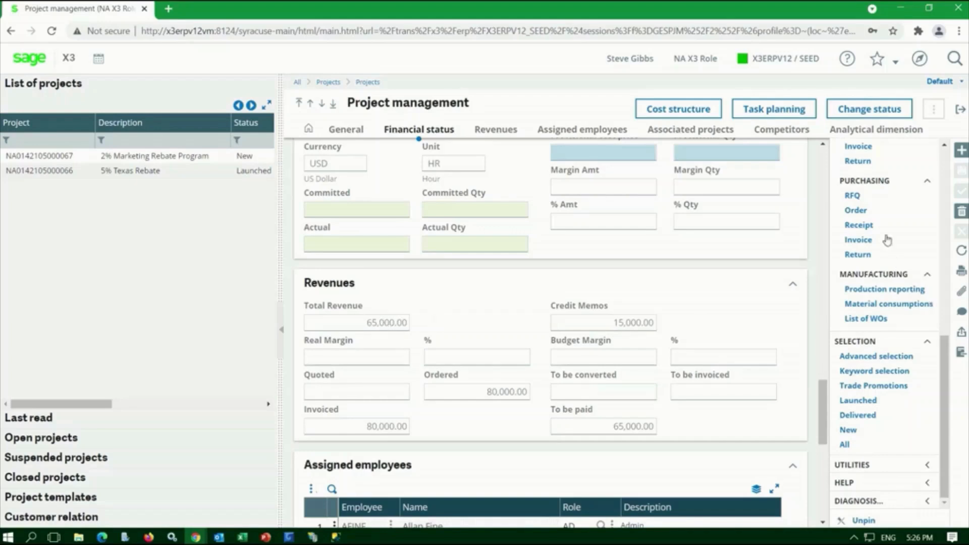
Step: View the sales invoice lines of the 5% Texas Rebate project, including quantities, prices and amounts, and close the inquiry
{"action": "scroll", "coordinate": [878, 195], "scroll_direction": "up", "scroll_amount": 1}
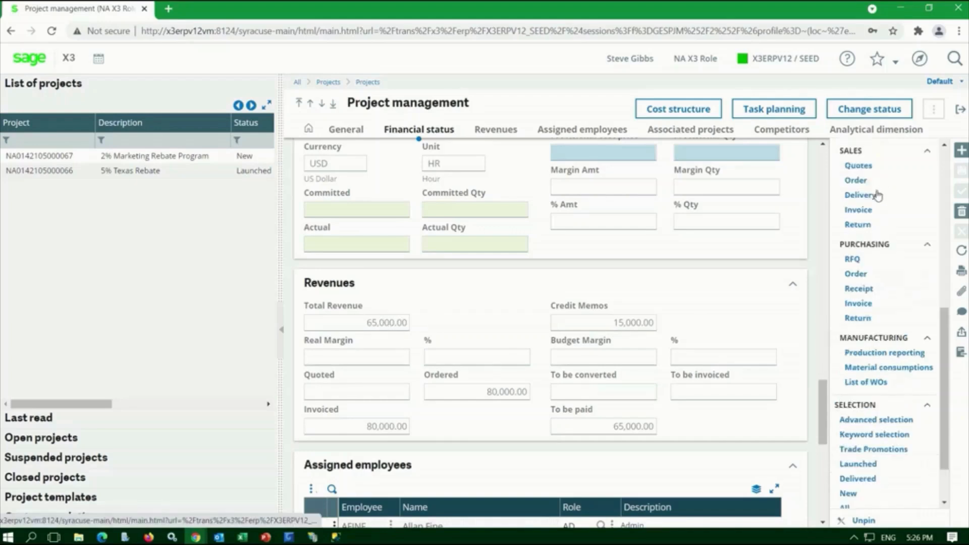
{"action": "left_click", "coordinate": [859, 211]}
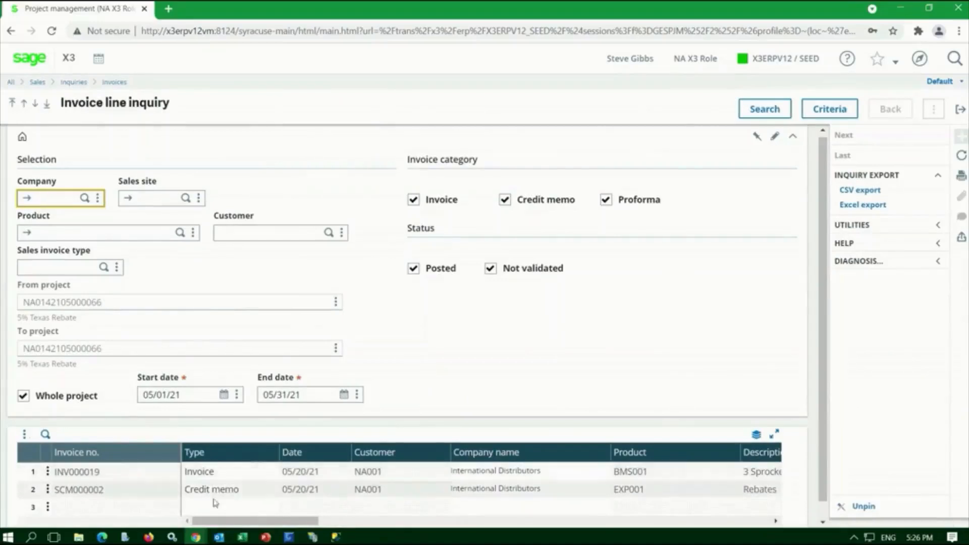
{"action": "left_click_drag", "start_coordinate": [223, 522], "coordinate": [409, 520]}
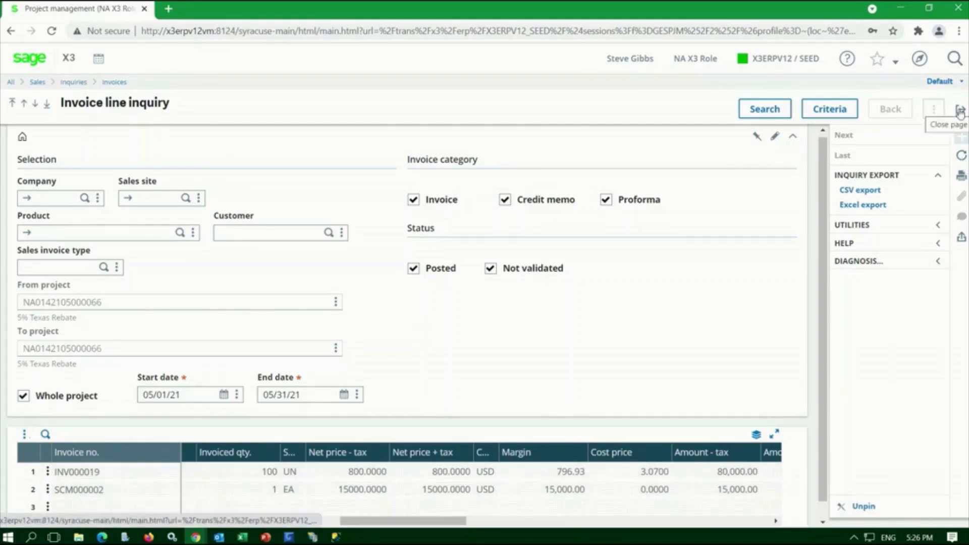
{"action": "left_click", "coordinate": [959, 111]}
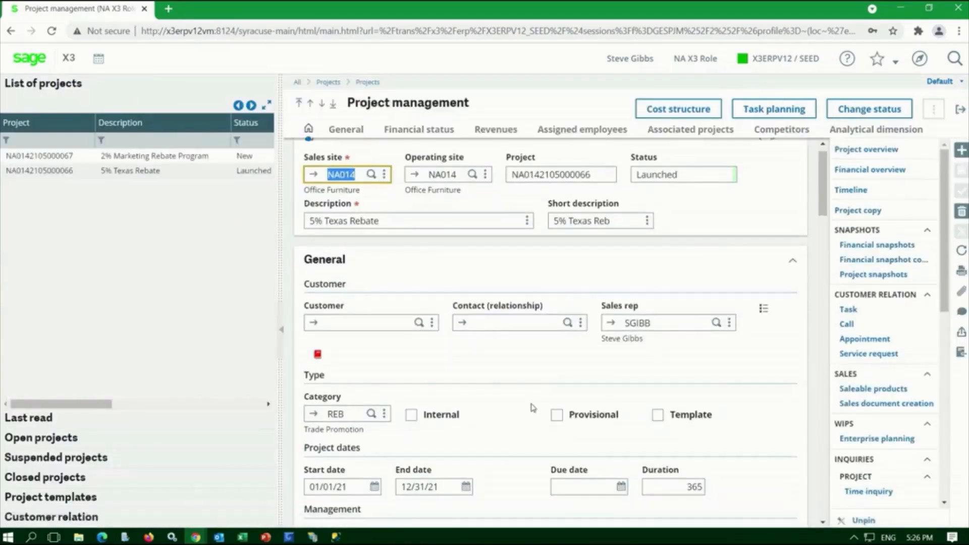
Step: Open the SEI Project Management dashboard in its own browser tab and examine the amounts in the Budget vs Total Estimation chart
{"action": "left_click", "coordinate": [28, 64]}
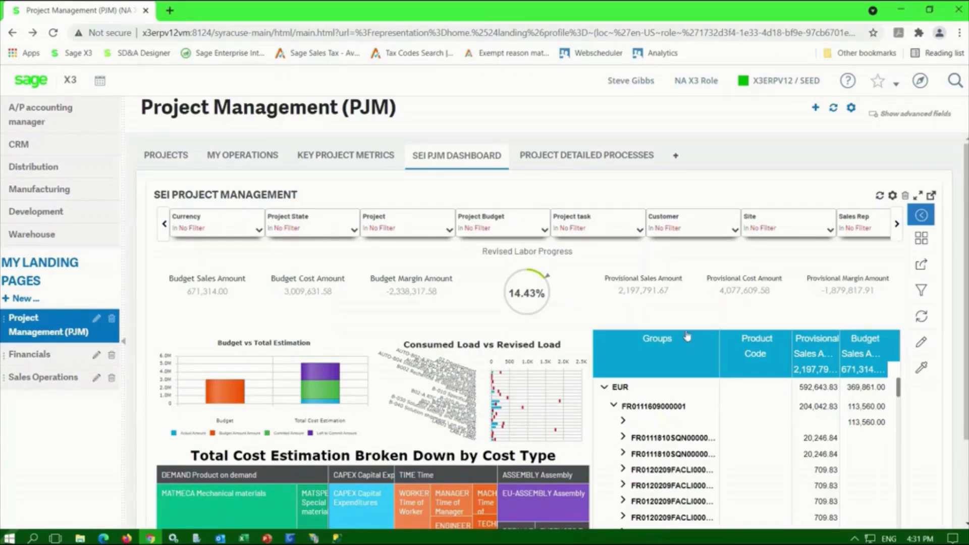
{"action": "left_click", "coordinate": [931, 196]}
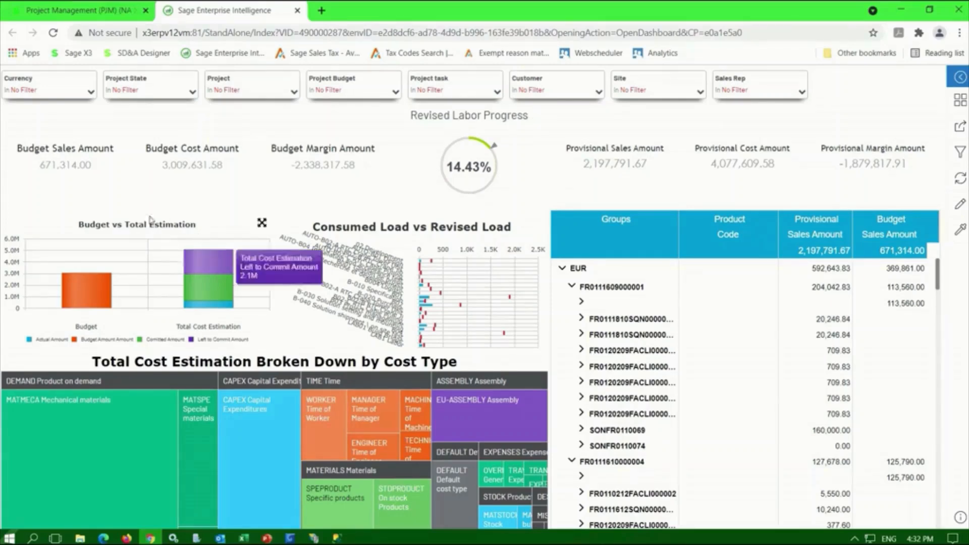
{"action": "mouse_move", "coordinate": [82, 290]}
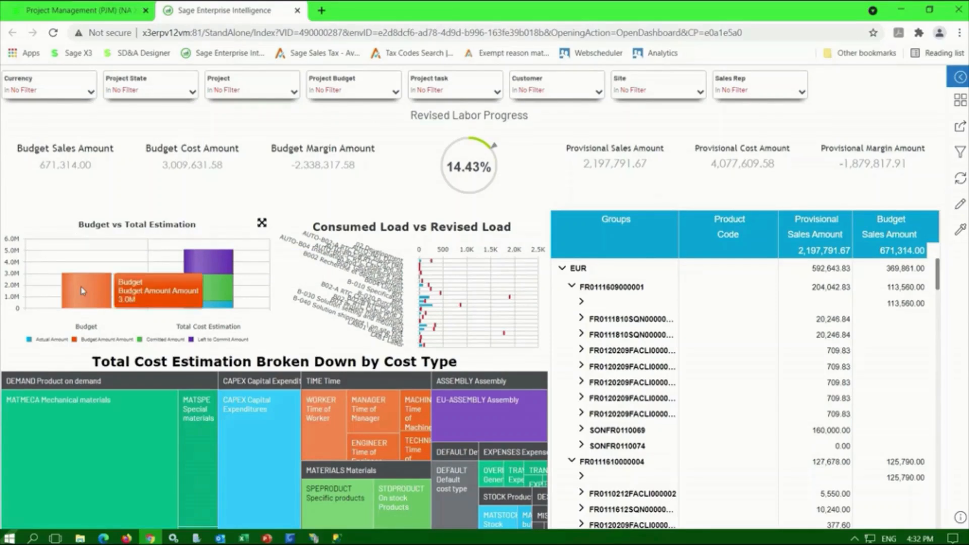
{"action": "mouse_move", "coordinate": [217, 309]}
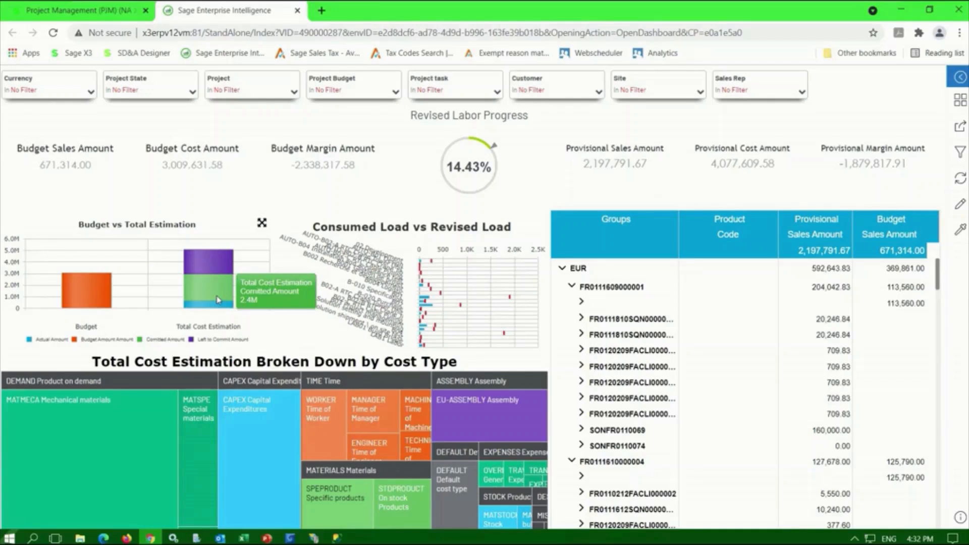
{"action": "mouse_move", "coordinate": [220, 272]}
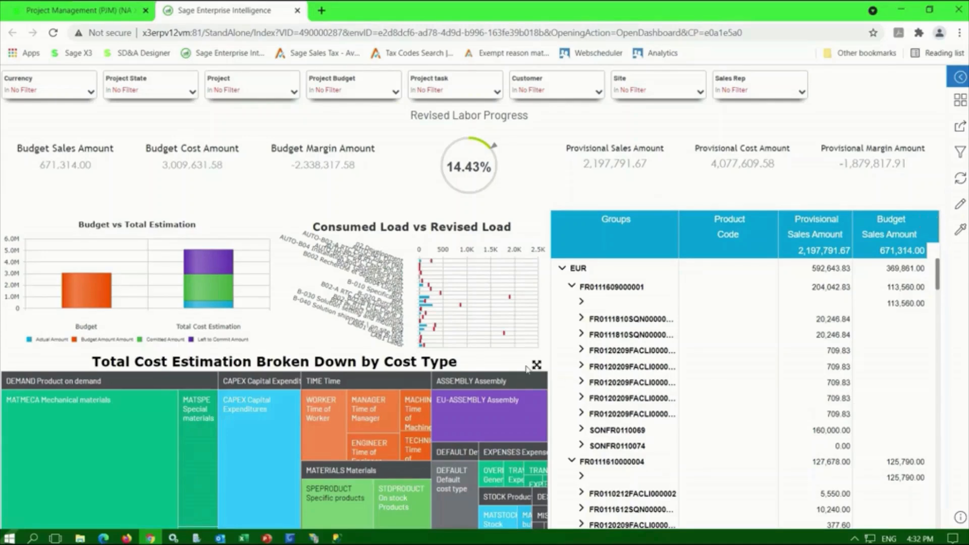
Step: Enlarge the Total Cost Estimation Broken Down by Cost Type chart, examine its worker, manager, machine and technician time costs, and restore it
{"action": "left_click", "coordinate": [535, 366]}
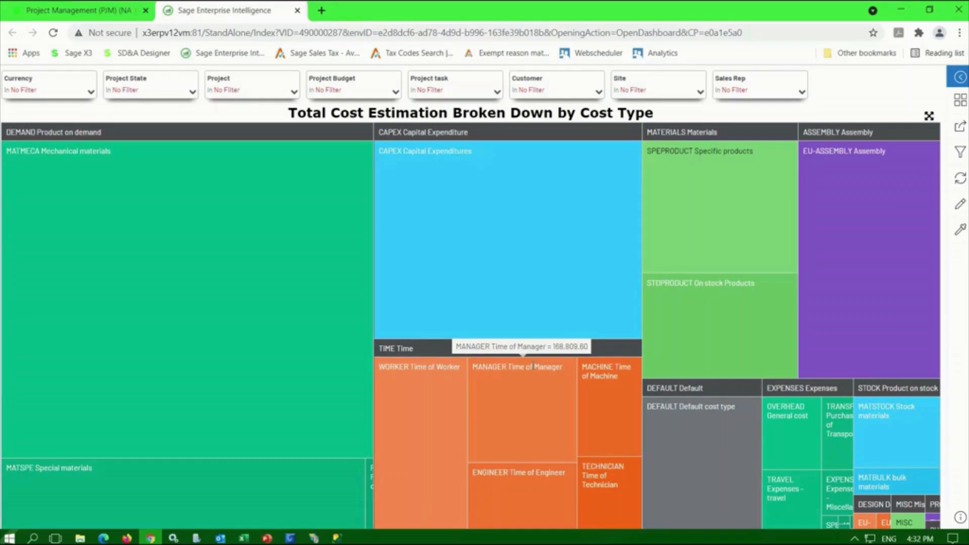
{"action": "mouse_move", "coordinate": [404, 390]}
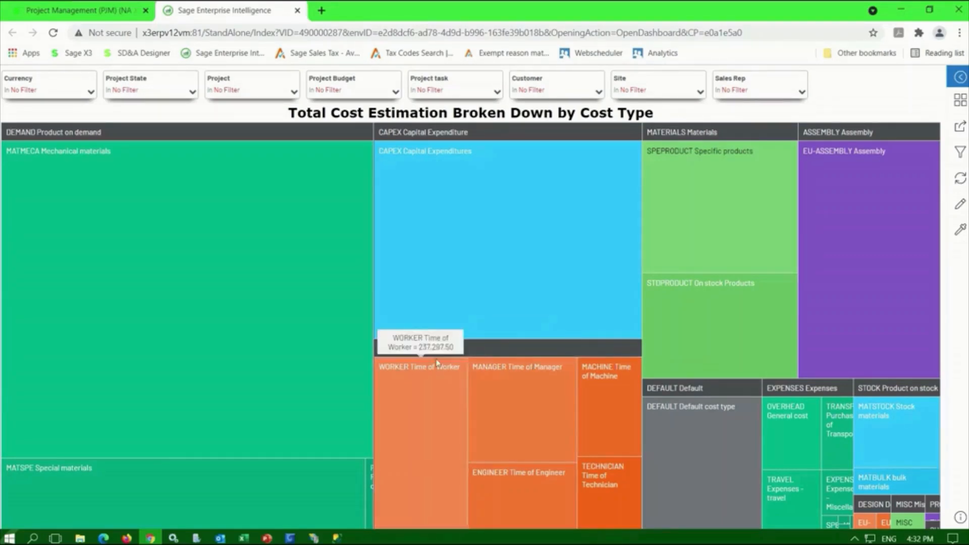
{"action": "mouse_move", "coordinate": [493, 352]}
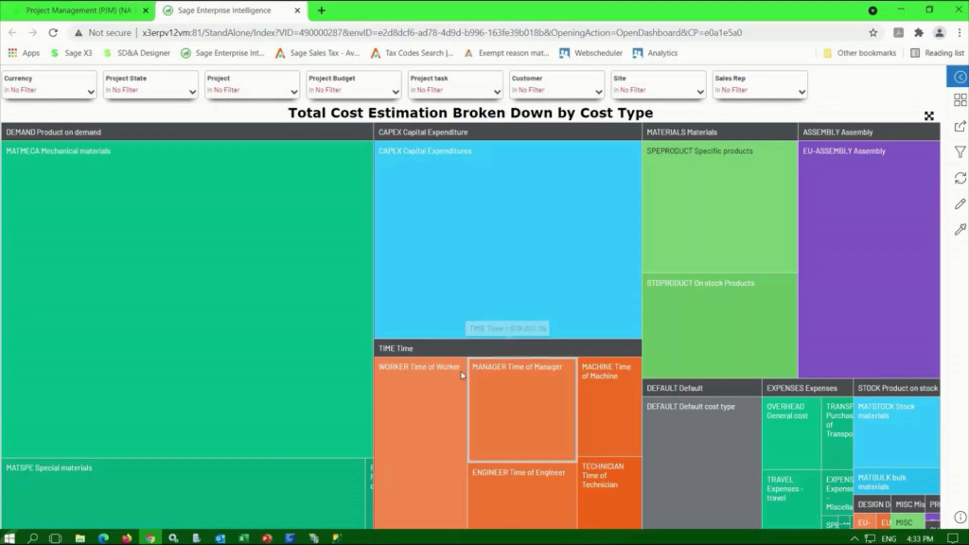
{"action": "mouse_move", "coordinate": [436, 389]}
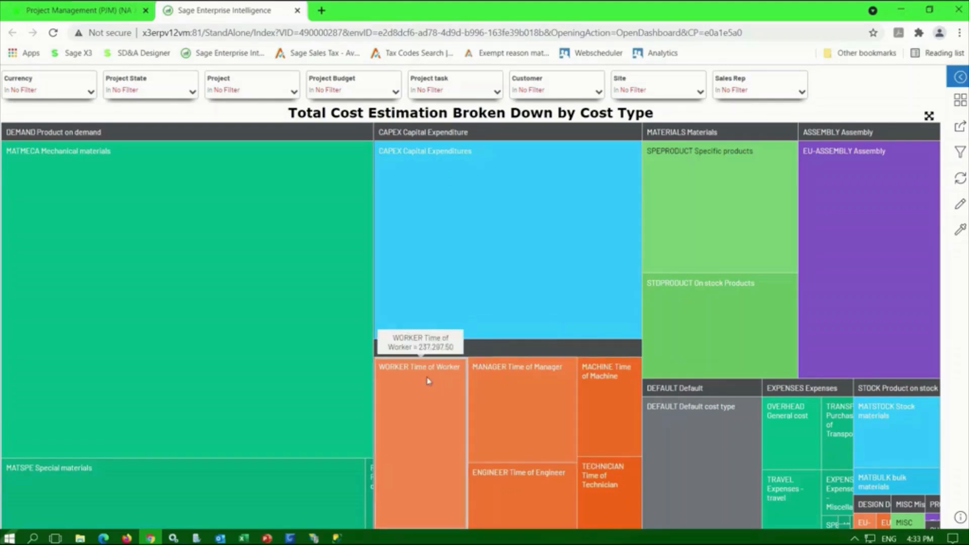
{"action": "mouse_move", "coordinate": [512, 383]}
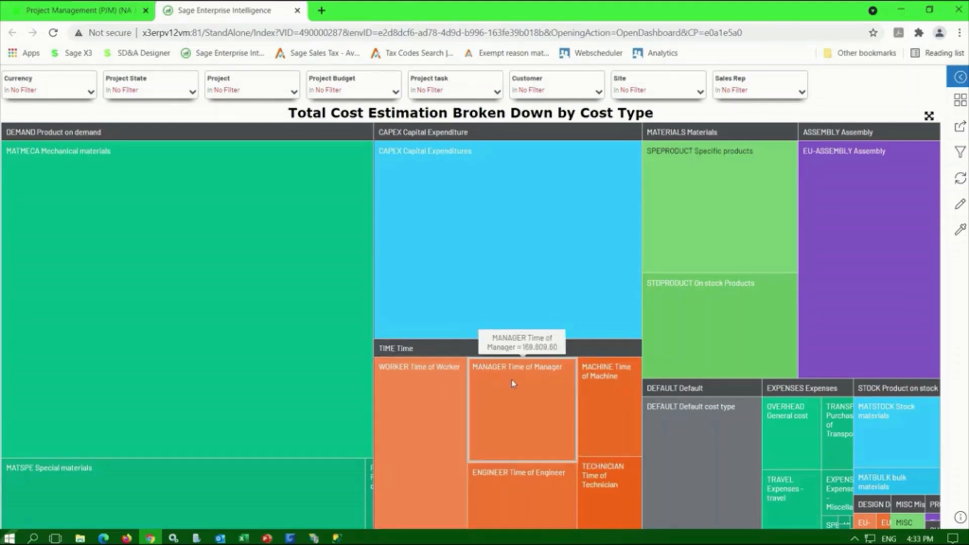
{"action": "mouse_move", "coordinate": [599, 396]}
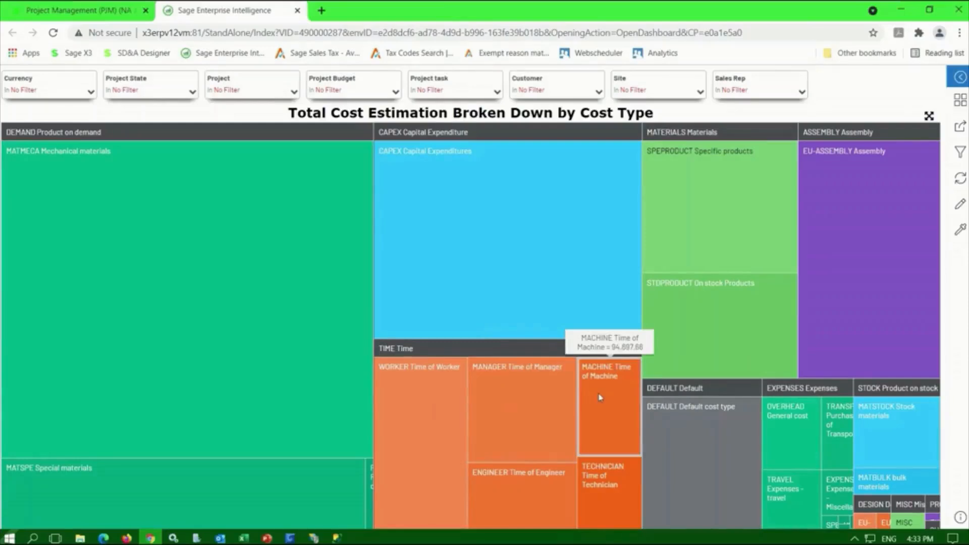
{"action": "mouse_move", "coordinate": [599, 484]}
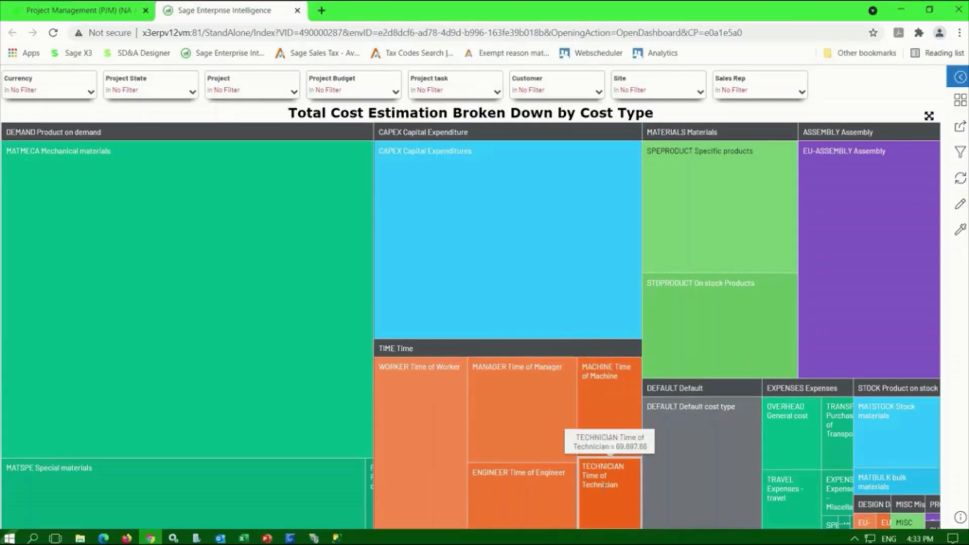
{"action": "mouse_move", "coordinate": [433, 435]}
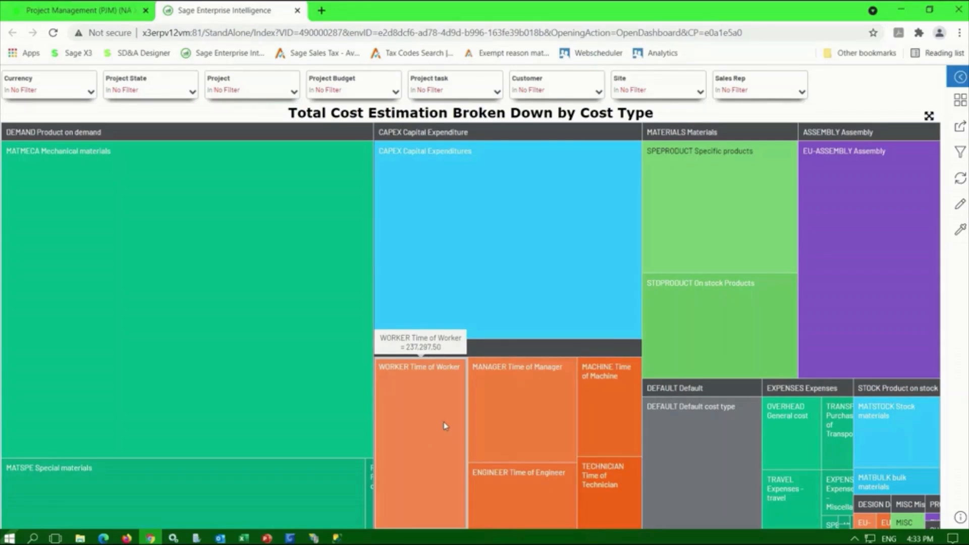
{"action": "left_click", "coordinate": [929, 119]}
{"action": "left_click", "coordinate": [269, 99]}
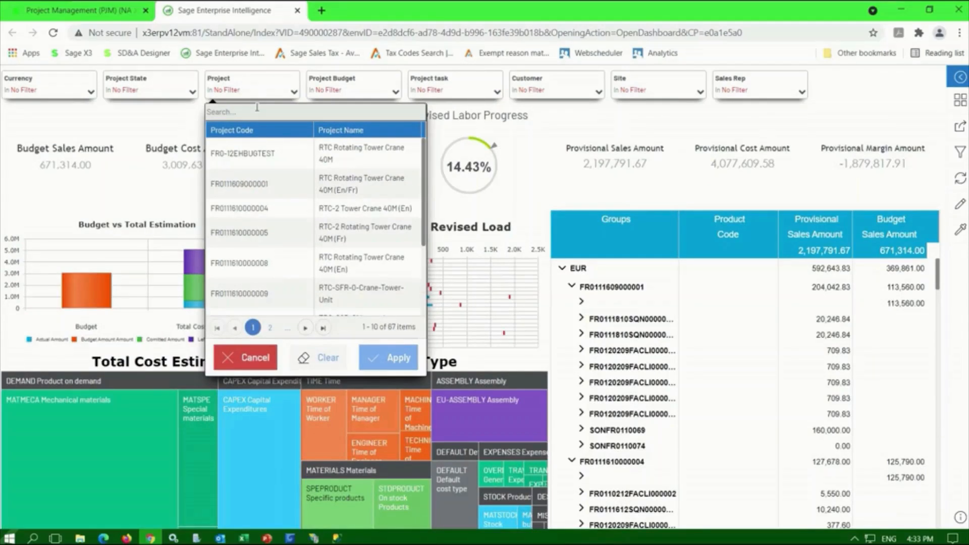
{"action": "left_click", "coordinate": [235, 112]}
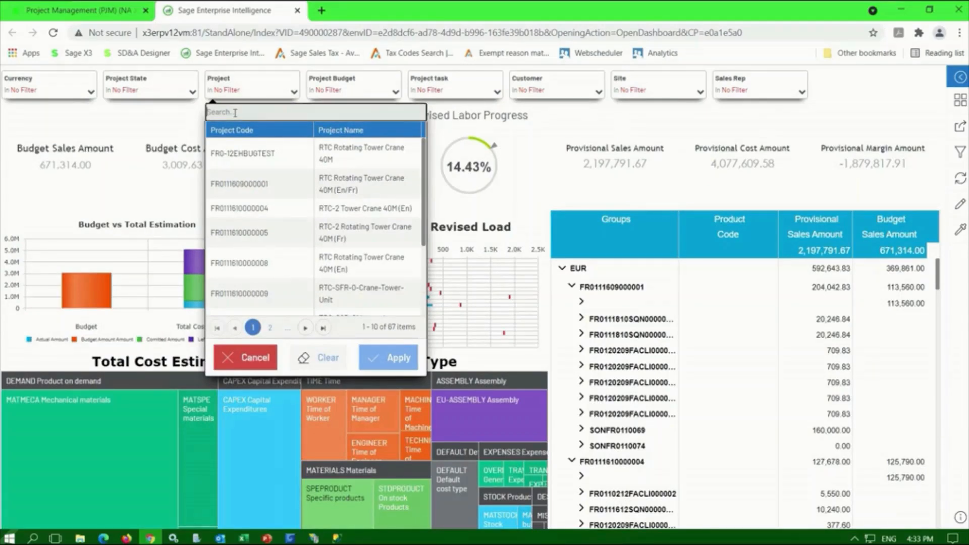
{"action": "type", "text": "blad"}
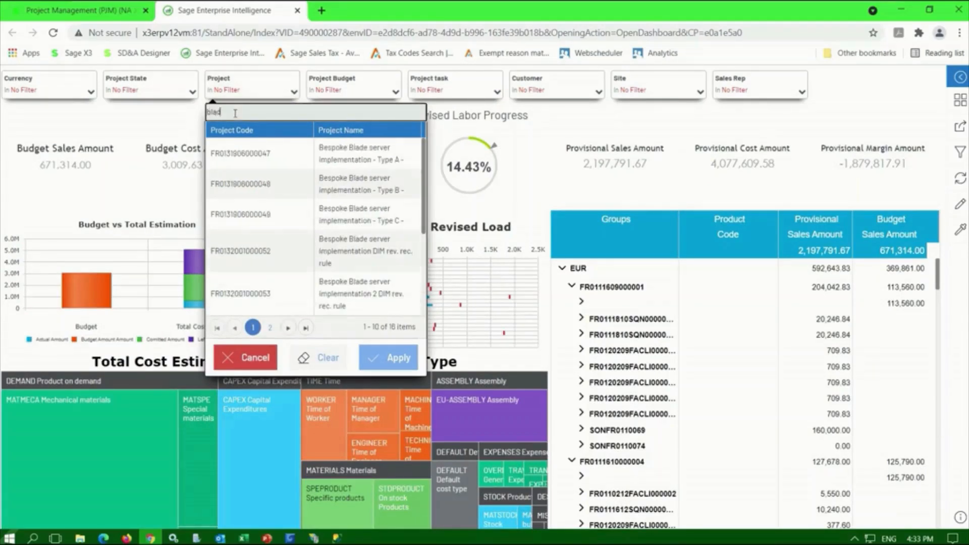
{"action": "left_click", "coordinate": [287, 328]}
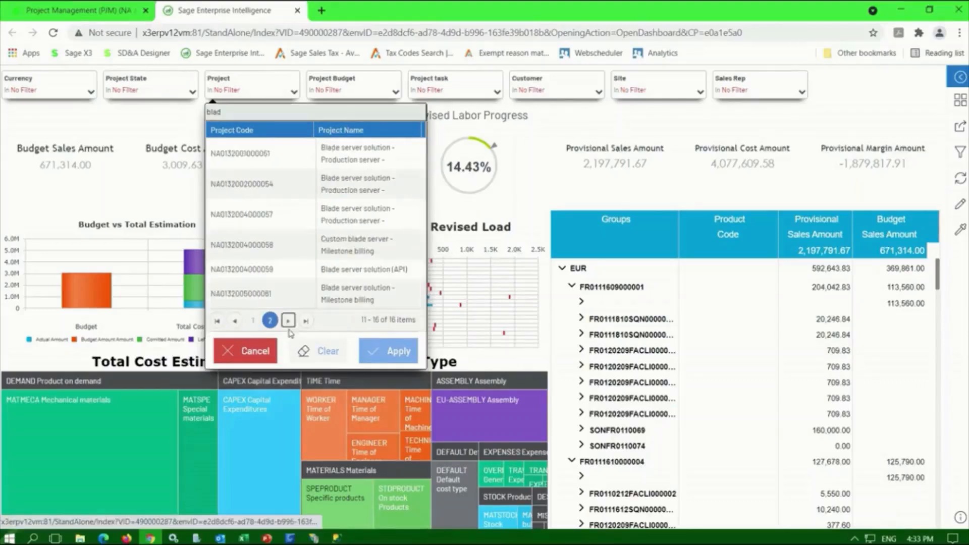
{"action": "left_click", "coordinate": [275, 298]}
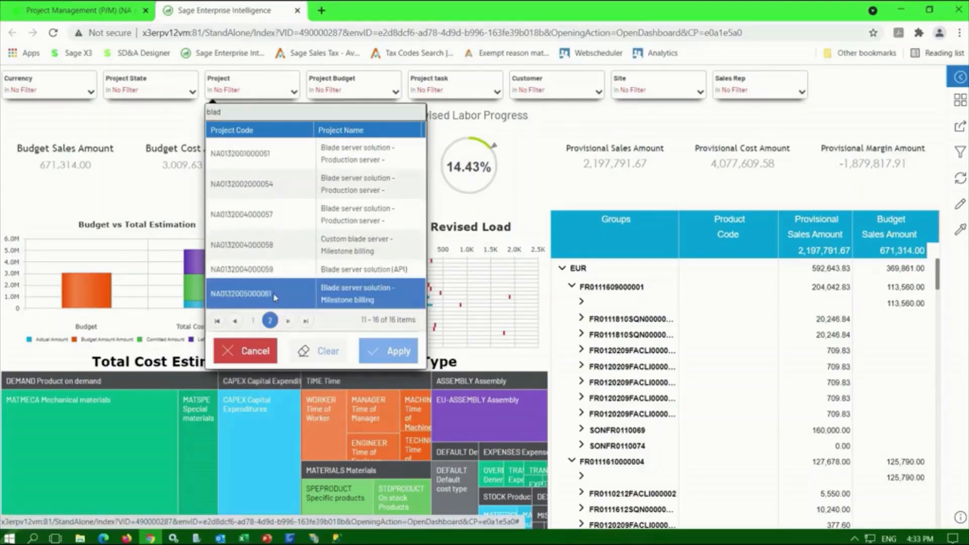
{"action": "left_click", "coordinate": [398, 355]}
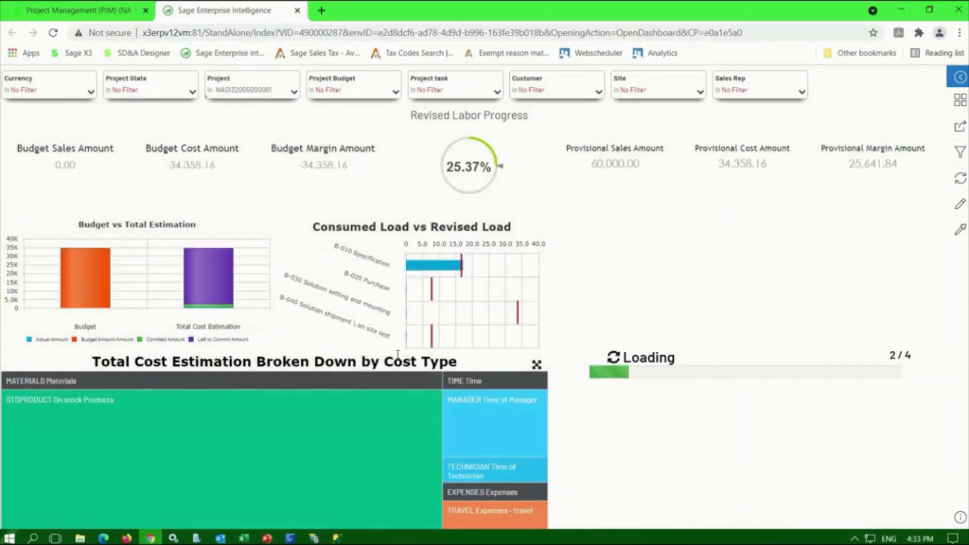
Step: Examine the filtered project's budget versus total estimation, consumed versus revised load and cost type breakdown, and close the separate dashboard tab
{"action": "mouse_move", "coordinate": [77, 286]}
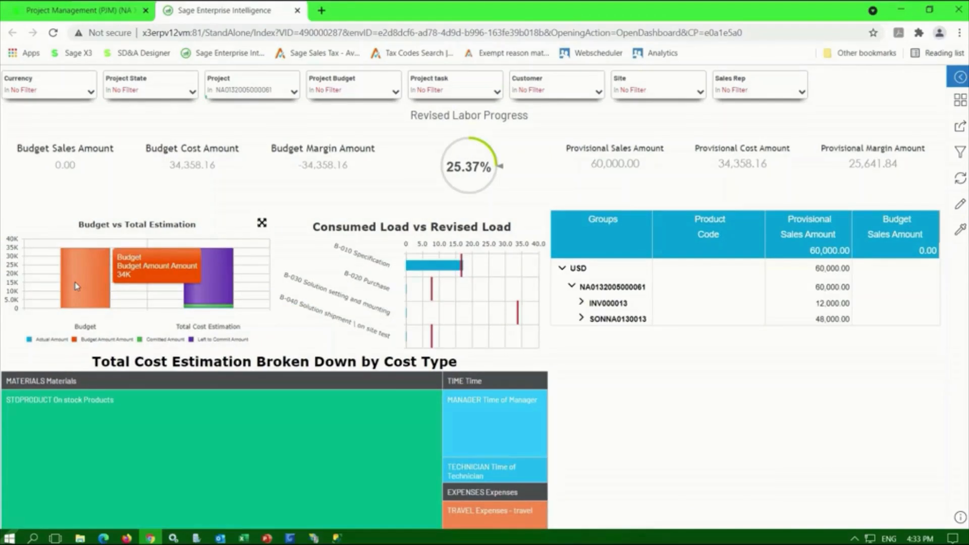
{"action": "mouse_move", "coordinate": [205, 291]}
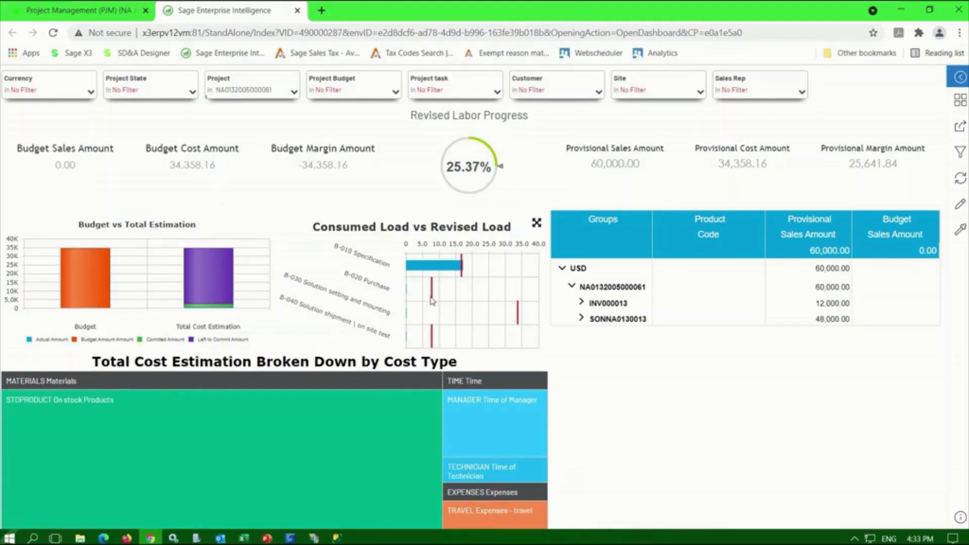
{"action": "mouse_move", "coordinate": [350, 413]}
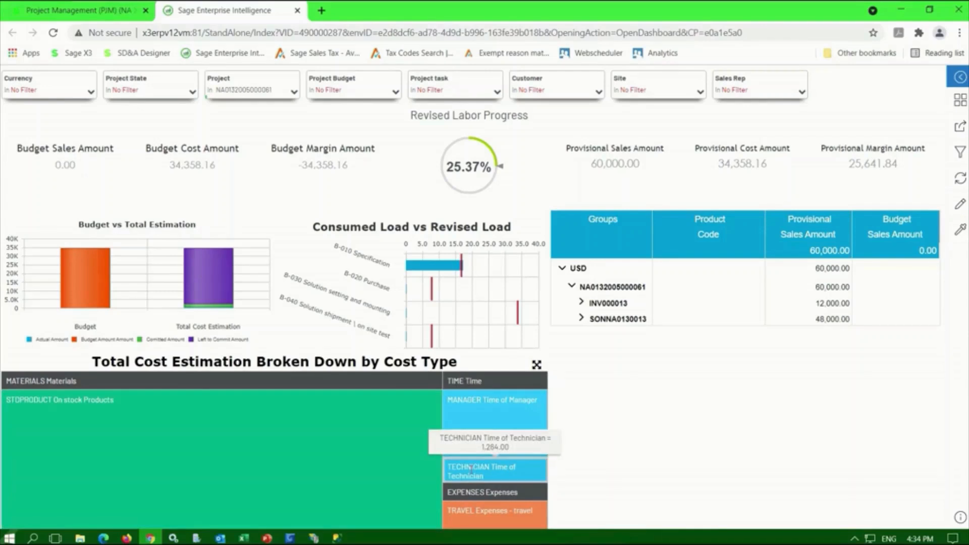
{"action": "left_click", "coordinate": [298, 10]}
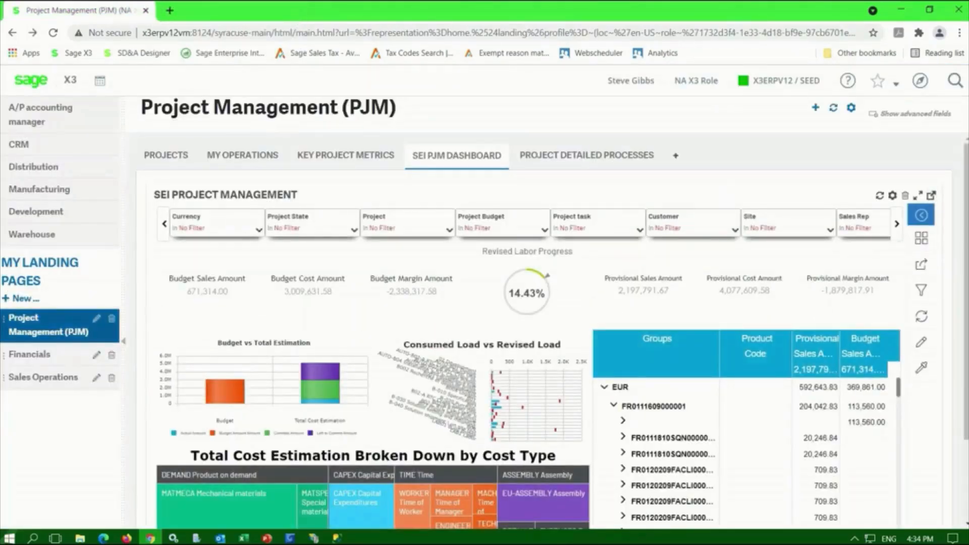